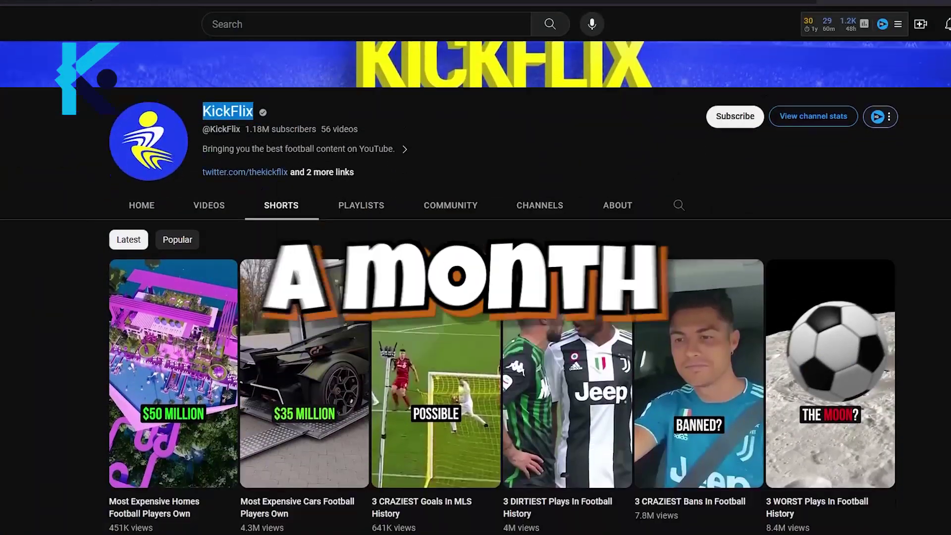
- Copy the ten-row Cristiano Ronaldo question-and-answer table from ChatGPT's reply
scroll(475, 297, "down", 10)
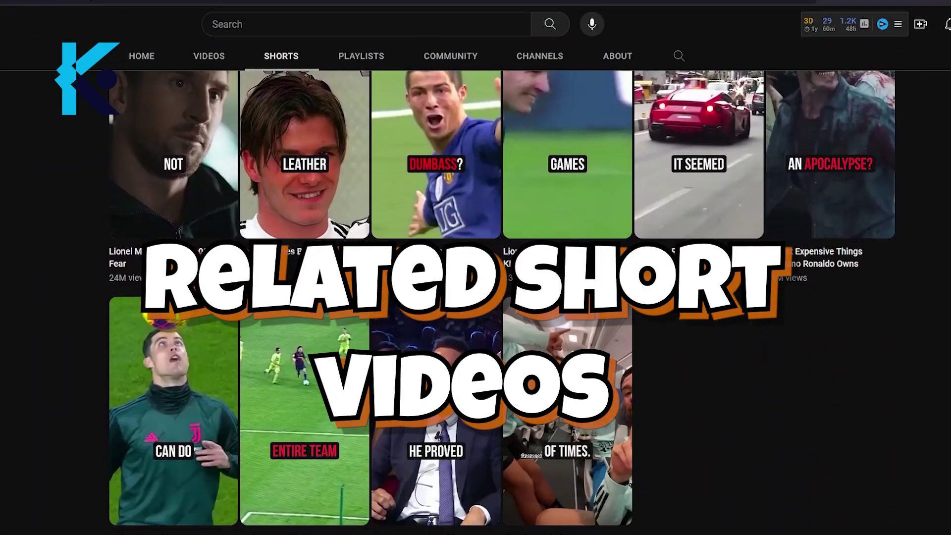
scroll(475, 297, "up", 10)
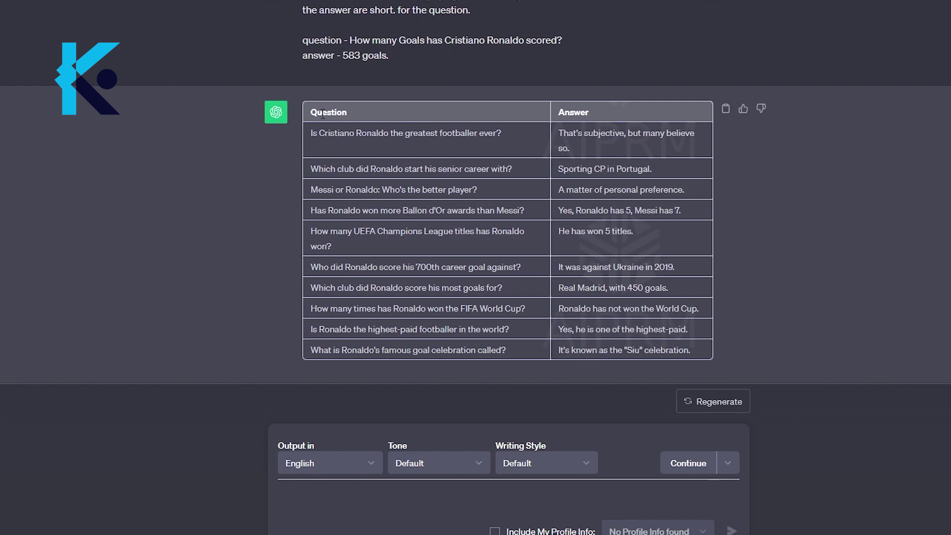
left_click_drag(335, 128, 727, 336)
right_click(677, 294)
left_click(717, 310)
left_click(779, 265)
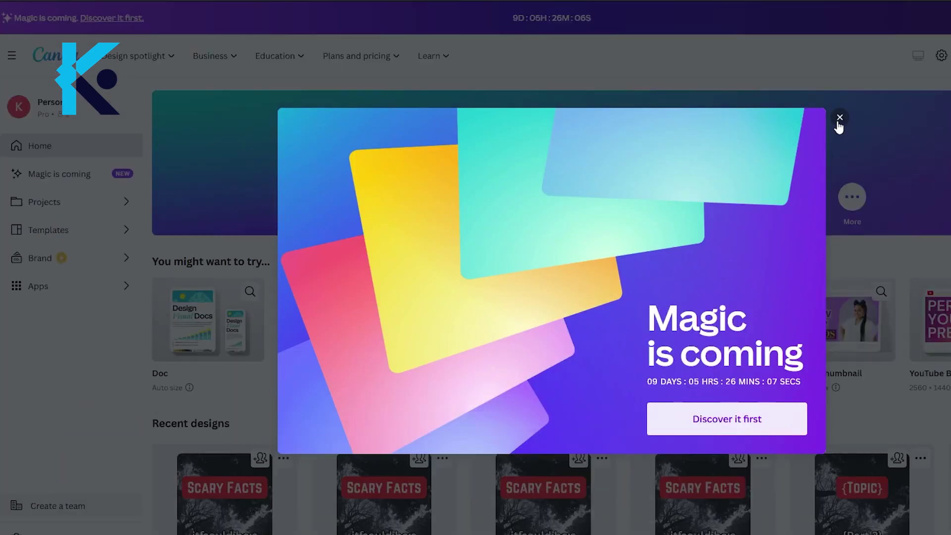
- Create a blank YouTube Shorts design and search for 'football' templates
left_click(838, 120)
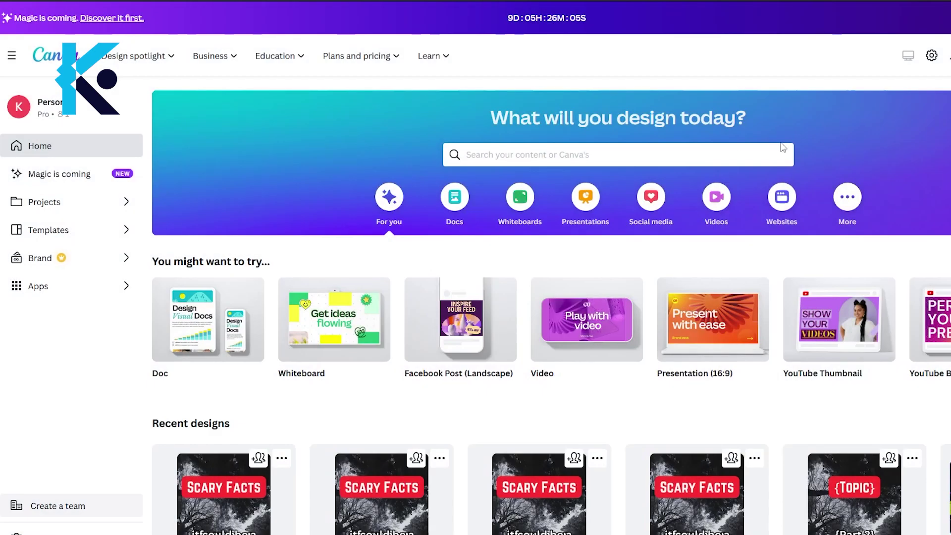
left_click(542, 155)
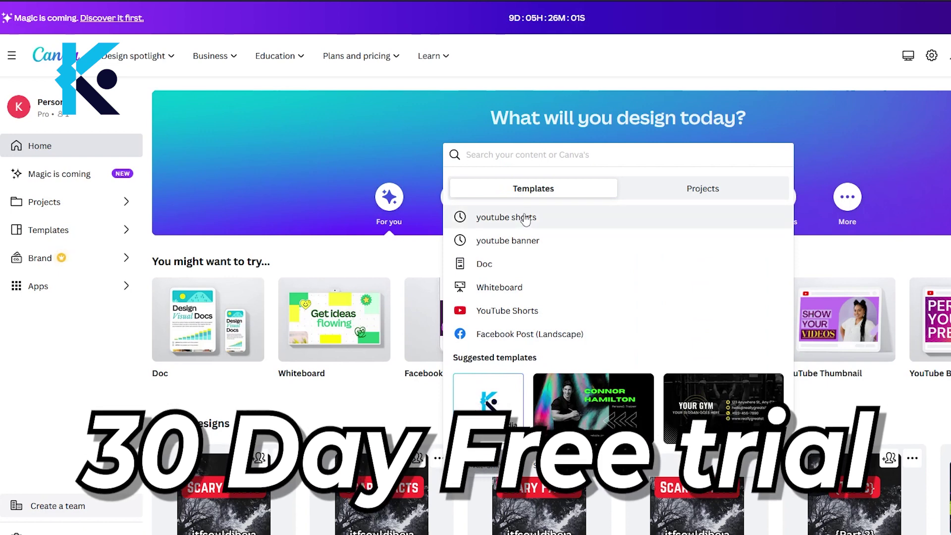
left_click(552, 228)
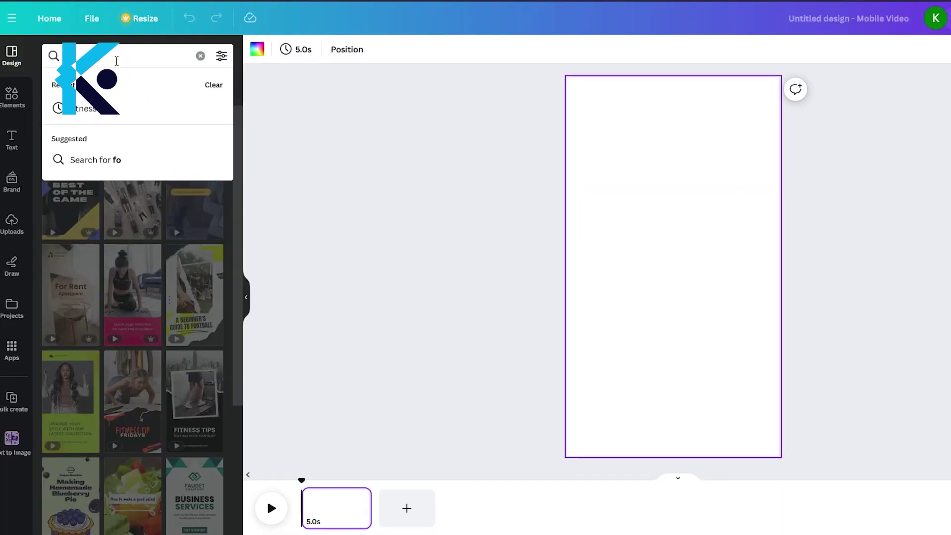
type("otball")
key("Return")
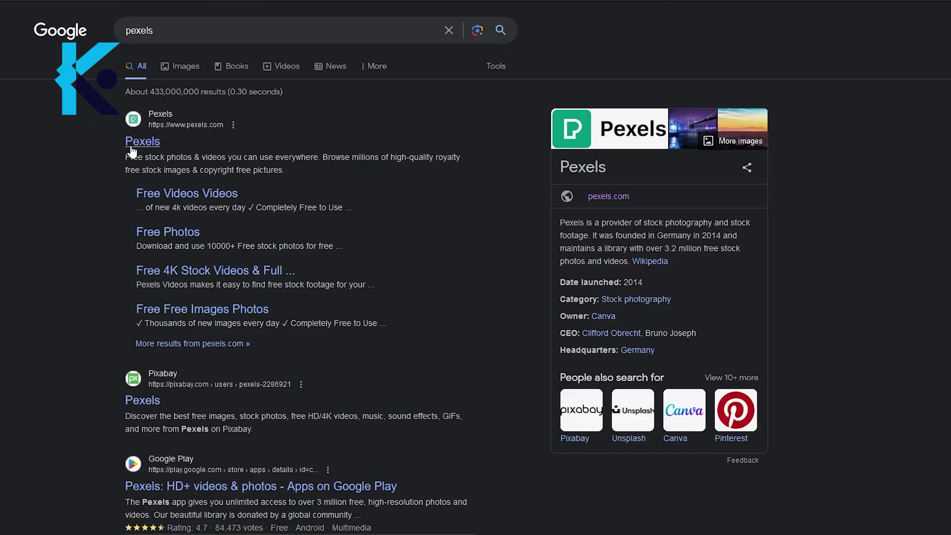
- On Pexels, search 'football' videos and show download sizes for the aerial night stadium clip
left_click(141, 142)
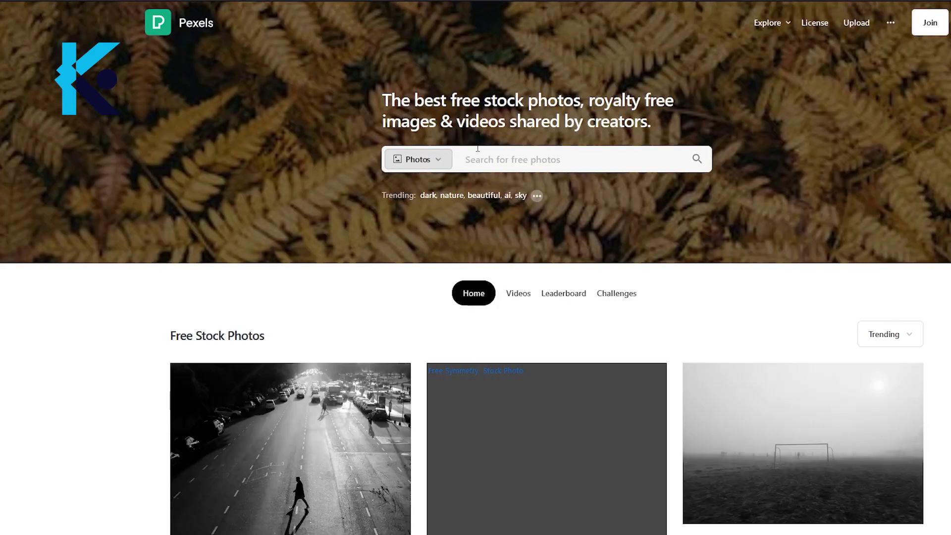
left_click(418, 159)
left_click(480, 158)
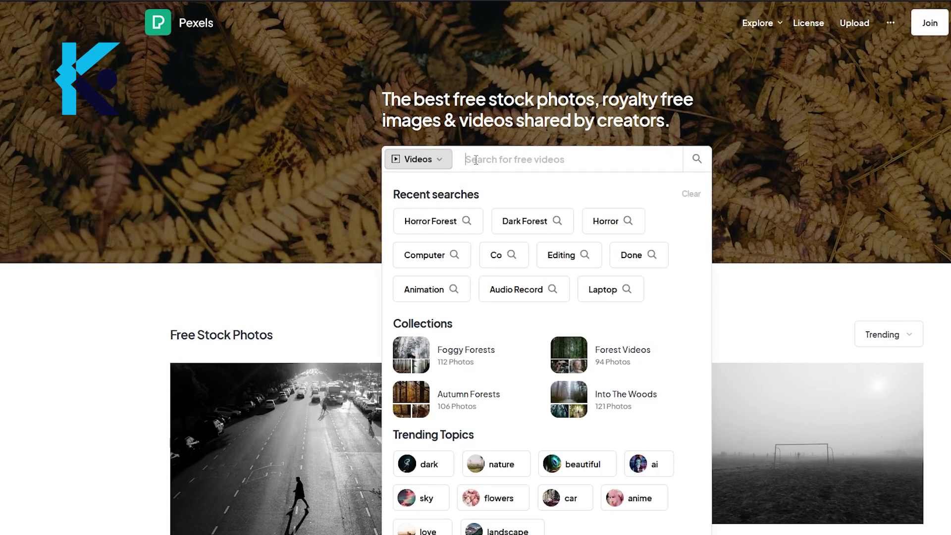
type("football")
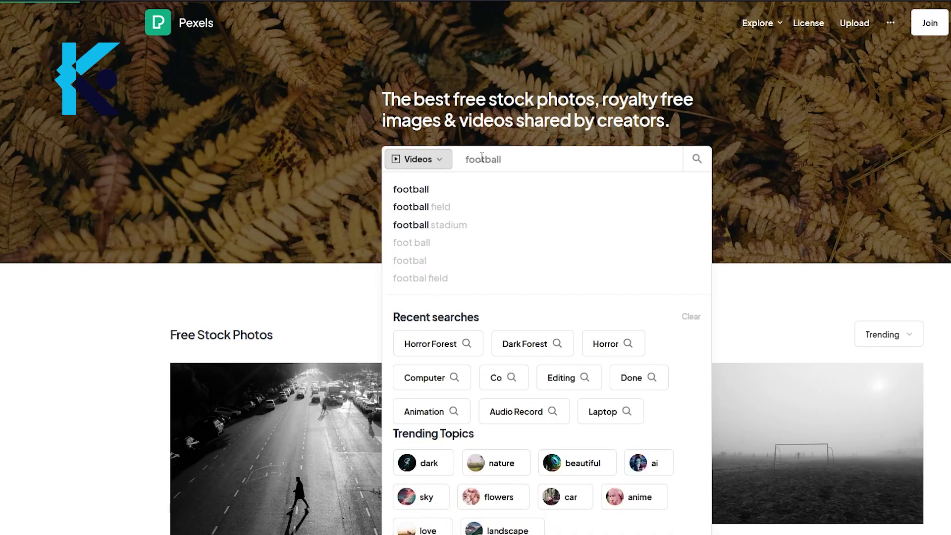
key("Return")
left_click(922, 181)
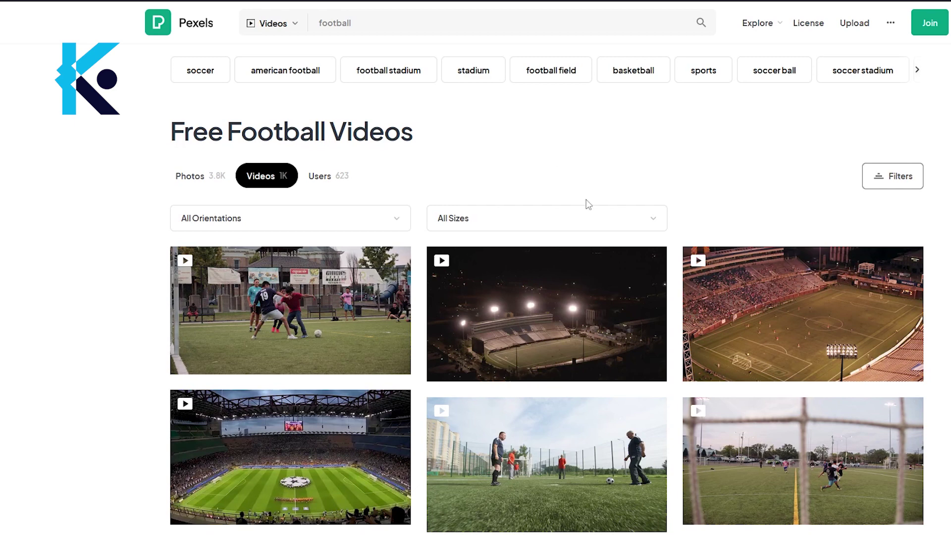
left_click(579, 298)
left_click(947, 47)
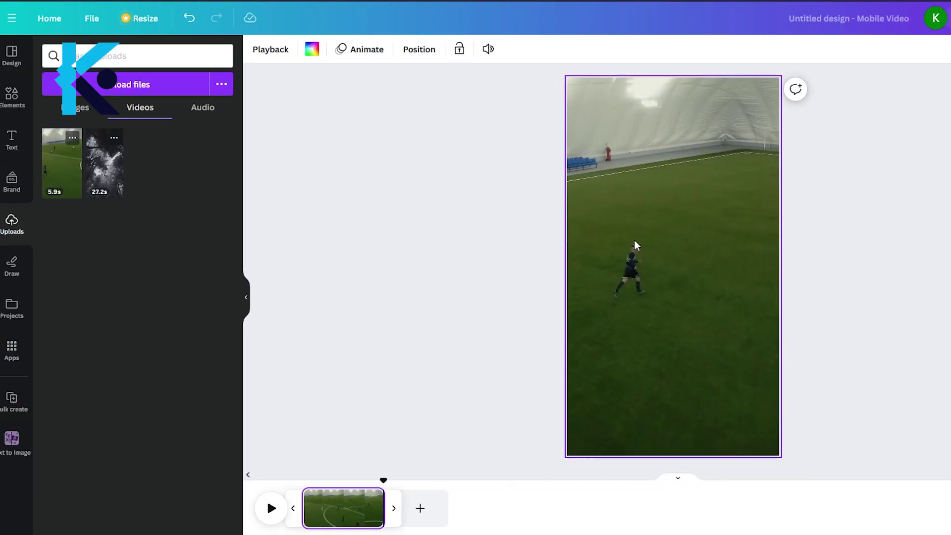
- Delete the green-field video from the page and upload the stadium video file
left_click(652, 249)
left_click(670, 97)
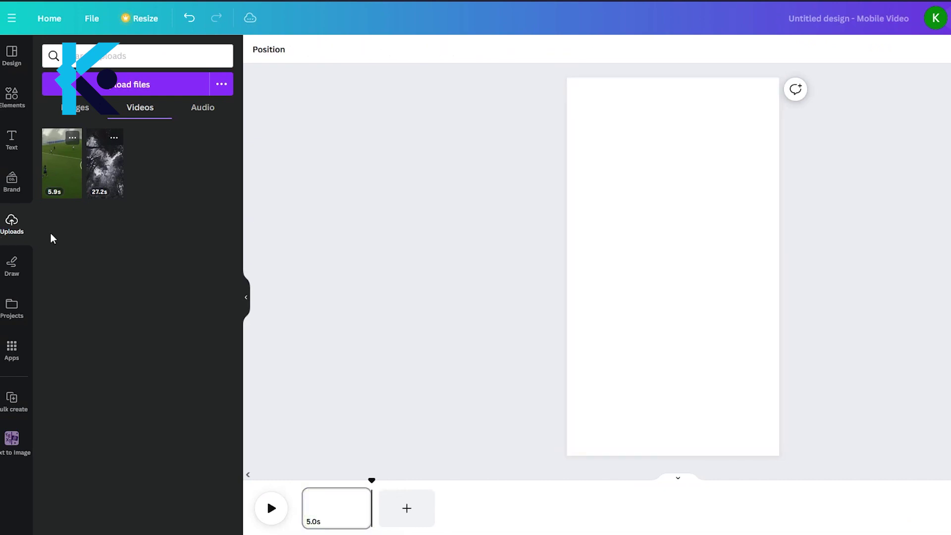
left_click(130, 90)
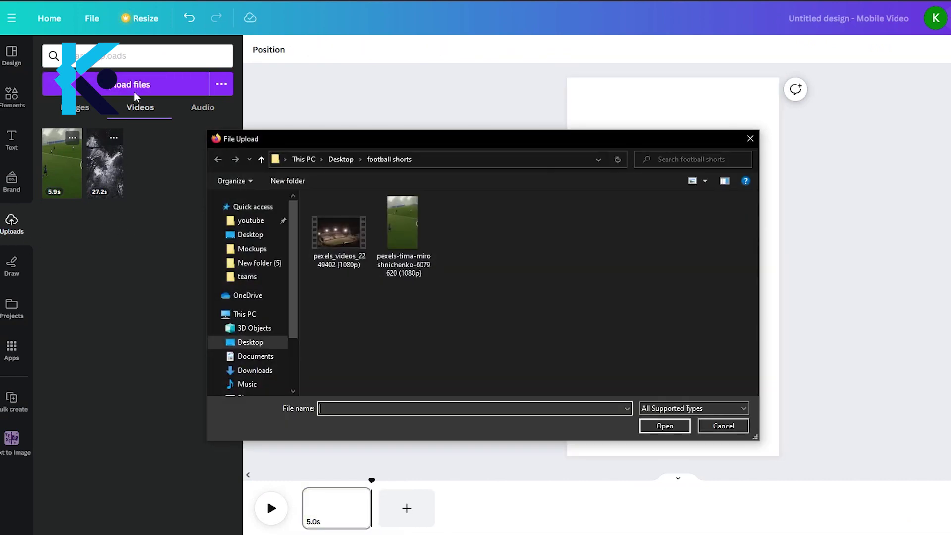
left_click(750, 138)
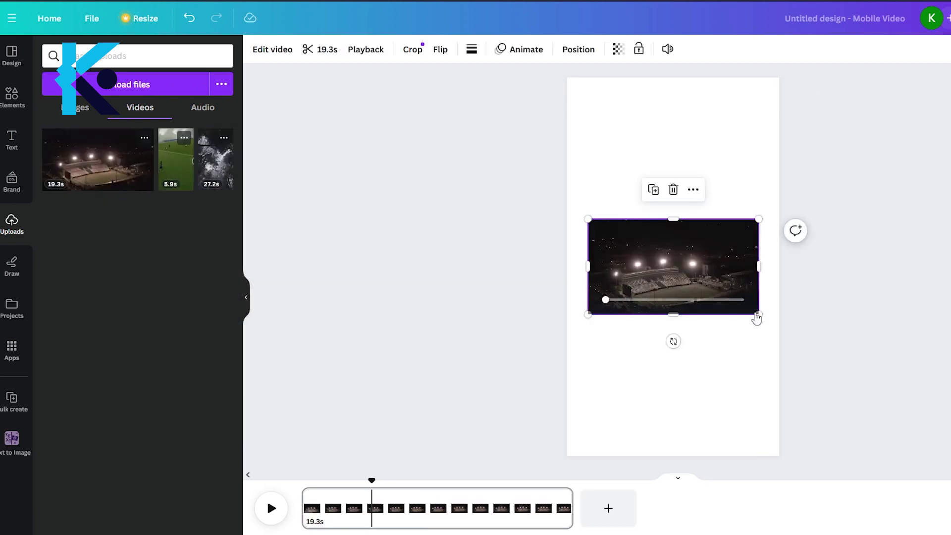
- Place the 19.3s night stadium video and stretch it to fill the vertical page
left_click_drag(767, 327, 941, 470)
left_click_drag(683, 337, 590, 265)
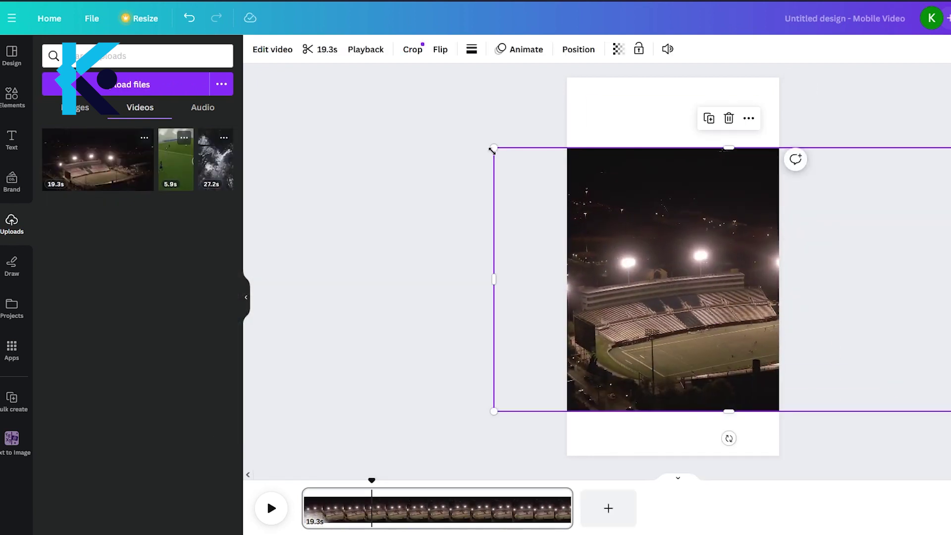
left_click_drag(496, 146, 310, 43)
left_click_drag(681, 417, 681, 468)
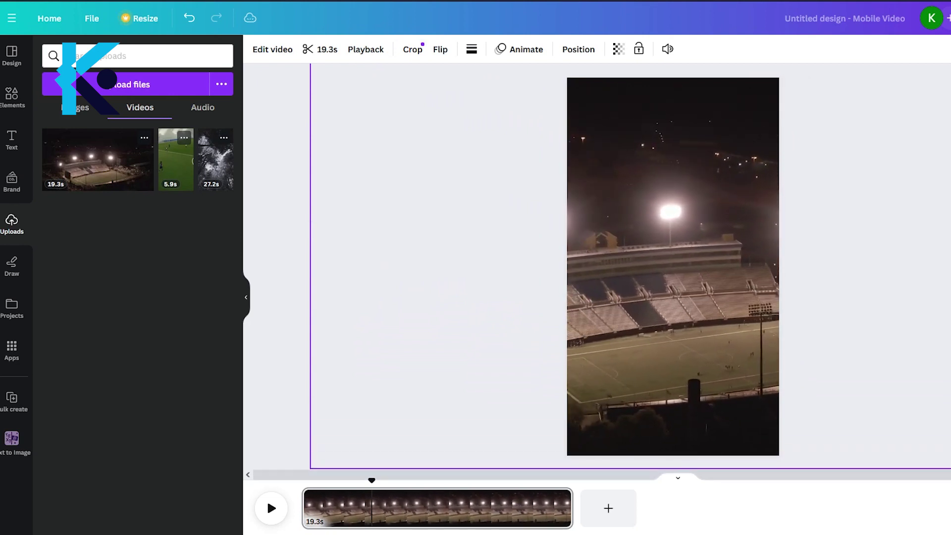
- Add a 'Level : Medium' heading, shrink it and move it to the top of the video
left_click(15, 143)
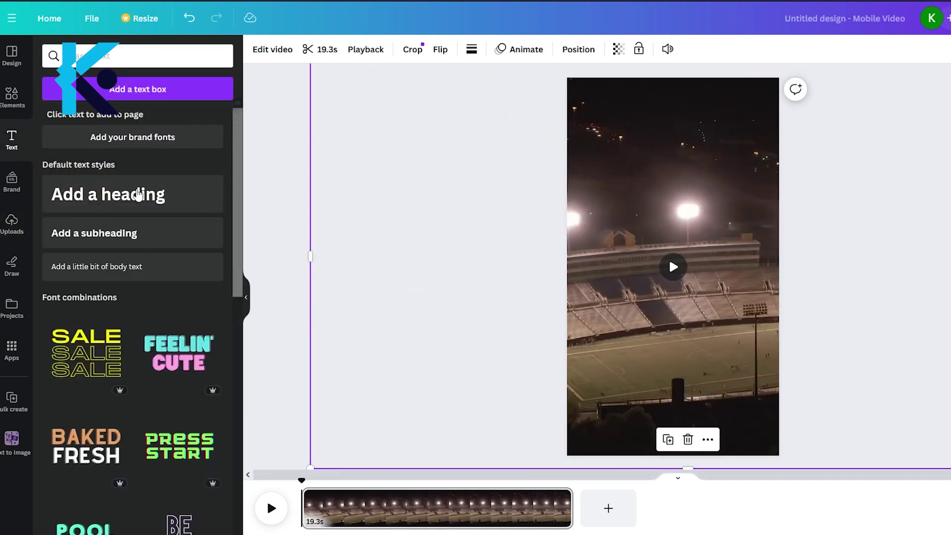
left_click(139, 195)
left_click(594, 267)
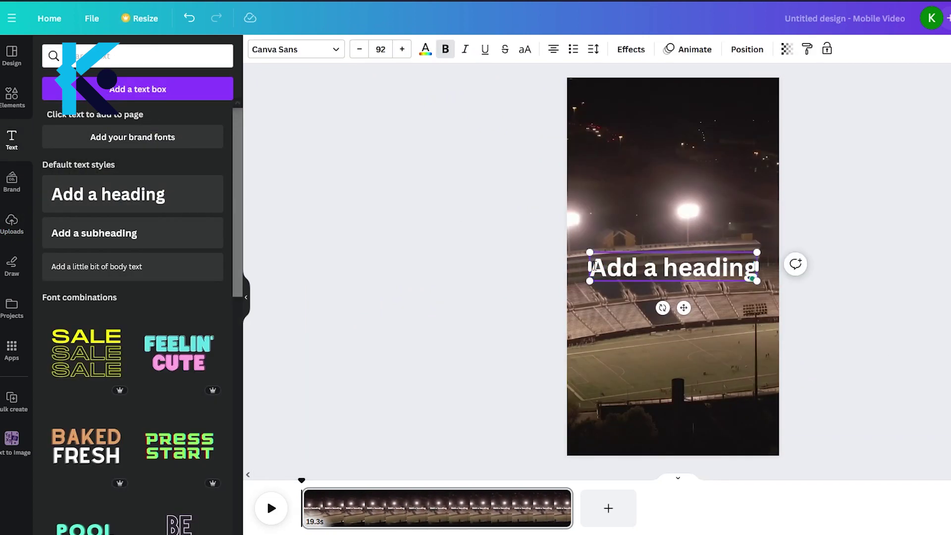
left_click_drag(594, 268, 738, 269)
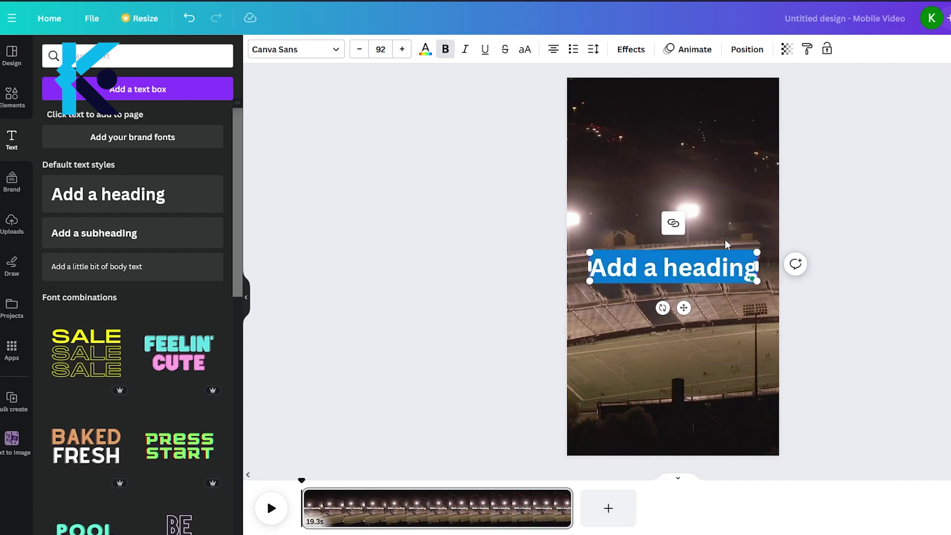
type("Level")
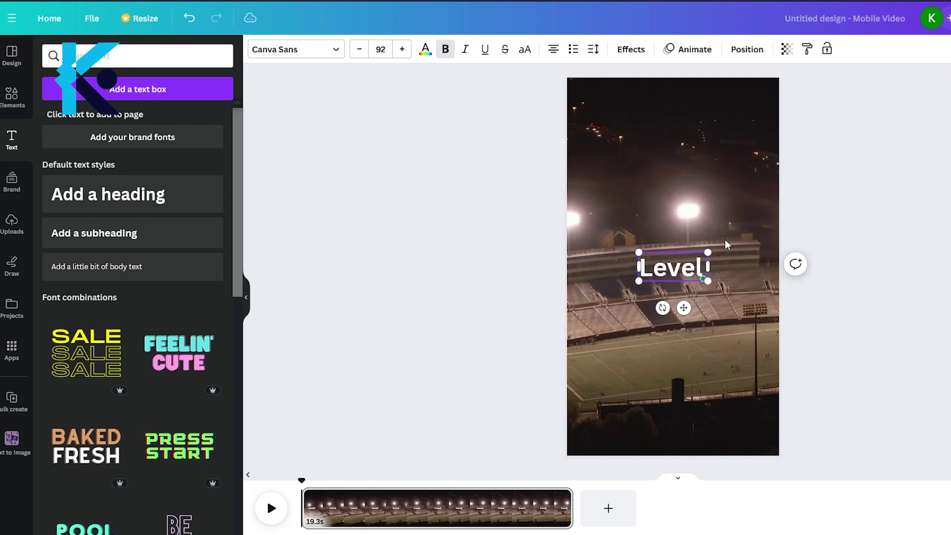
type(" : Medium")
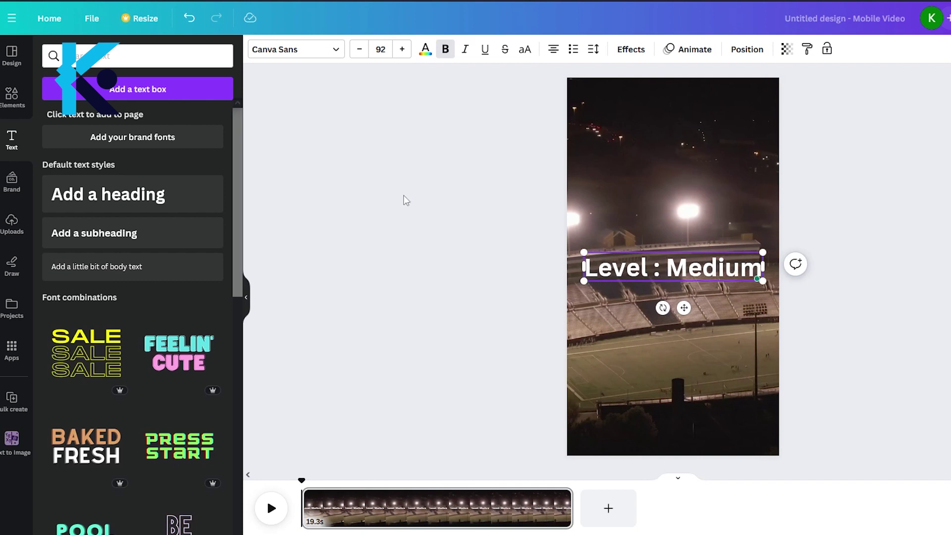
left_click_drag(684, 308, 682, 167)
left_click_drag(763, 144, 728, 128)
- Give the 'Level : Medium' text a green Background effect
left_click(627, 52)
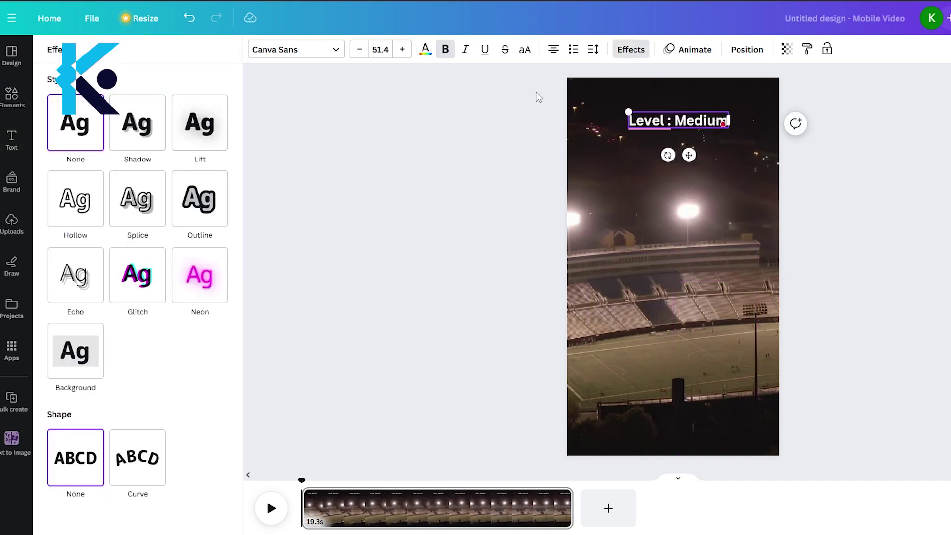
left_click(209, 280)
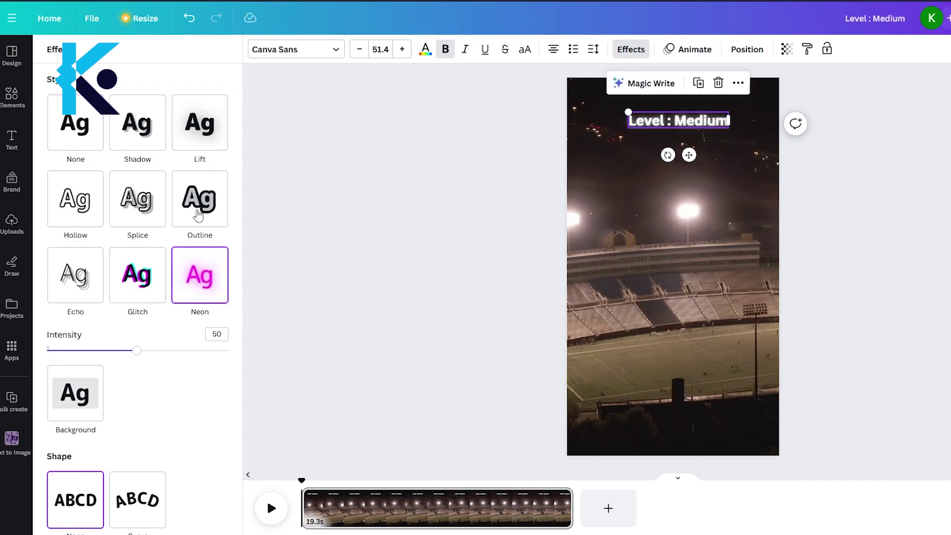
left_click(198, 215)
left_click(89, 397)
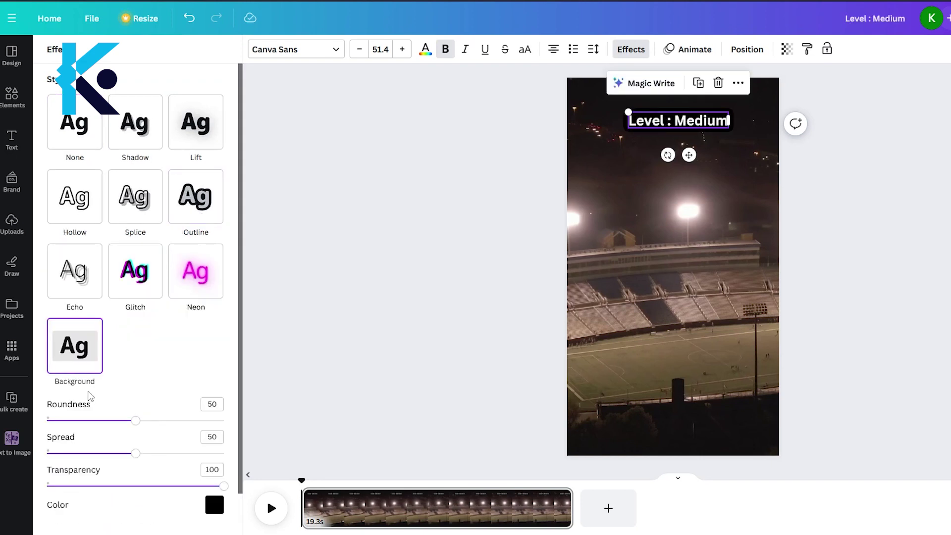
scroll(134, 347, "down", 2)
left_click(215, 432)
left_click(89, 387)
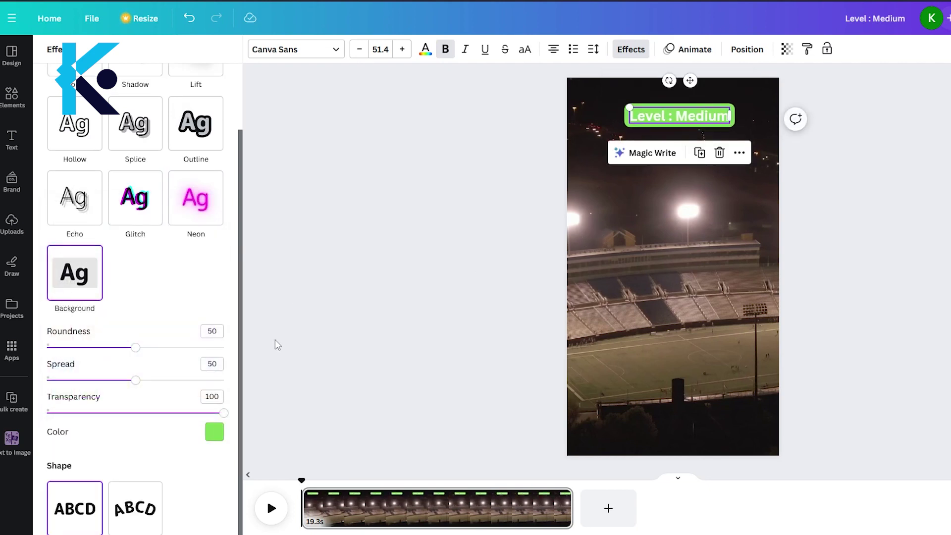
- Change the Question text's font to Archivo Black
left_click(11, 140)
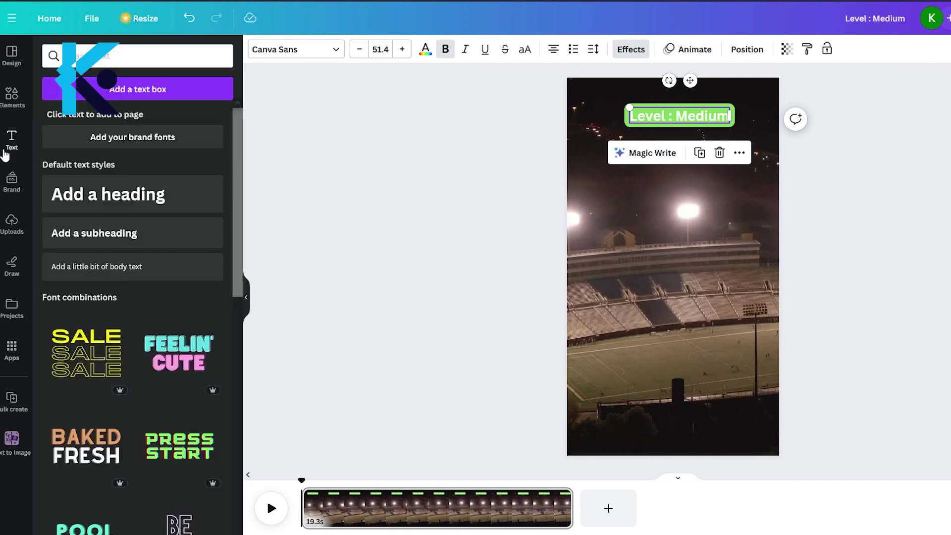
left_click(117, 201)
key("ctrl+z")
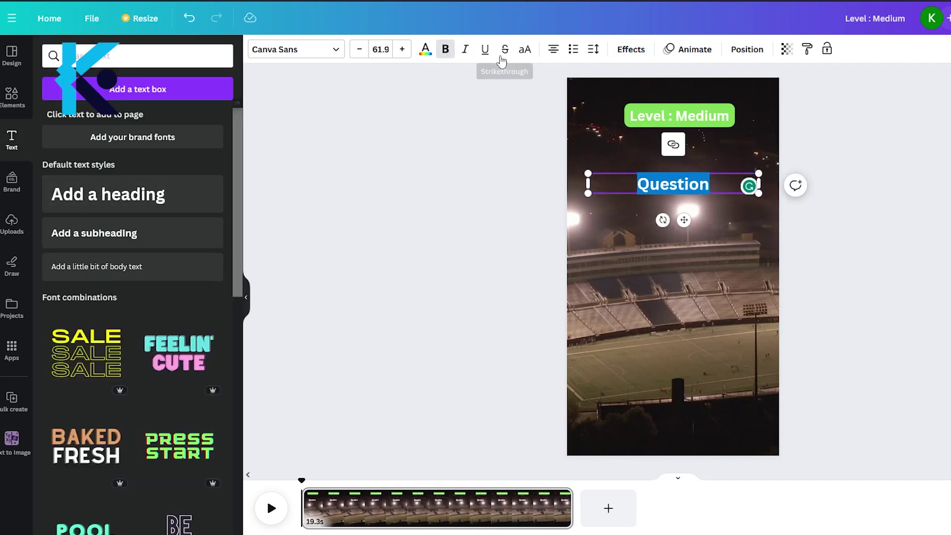
left_click(339, 53)
scroll(240, 192, "down", 2)
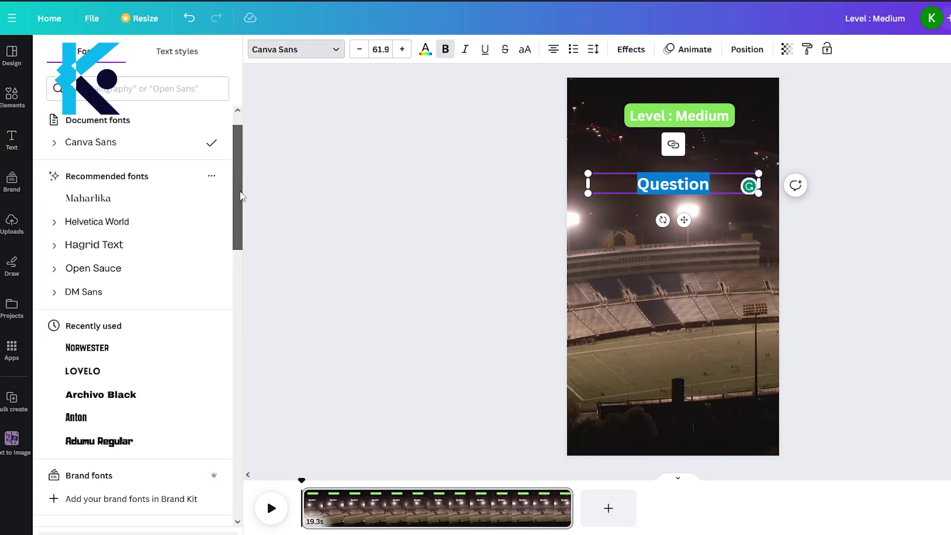
left_click(107, 402)
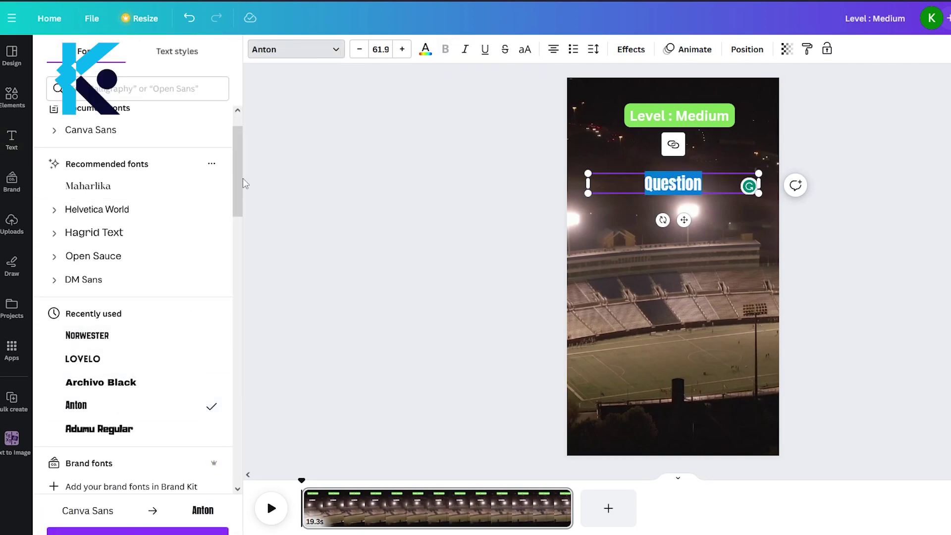
left_click_drag(238, 206, 236, 288)
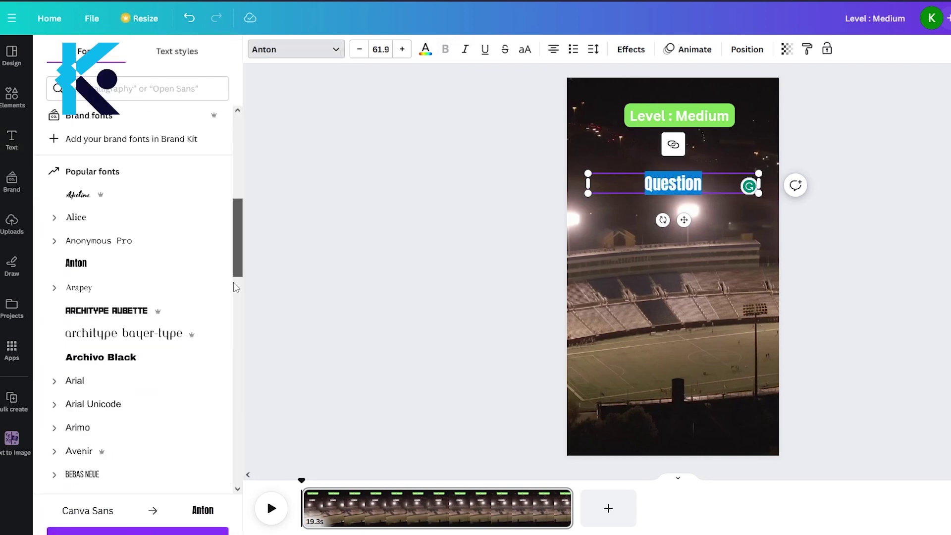
left_click(158, 311)
left_click(134, 357)
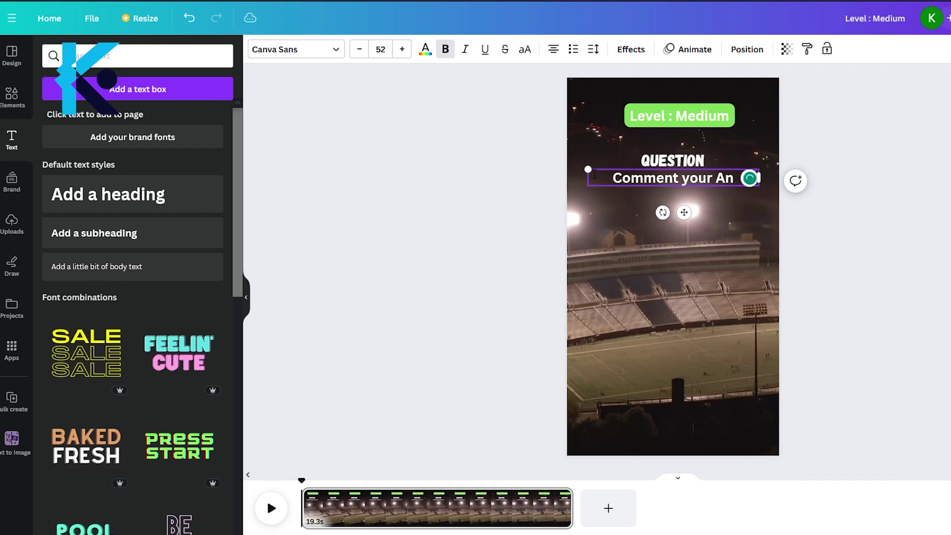
- Enter the 'COMMENT YOUR ANSWER' caption, enlarge it and move it to the lower part of the video
type("swer")
left_click_drag(759, 186, 792, 211)
left_click_drag(718, 214, 704, 374)
left_click_drag(775, 348, 758, 358)
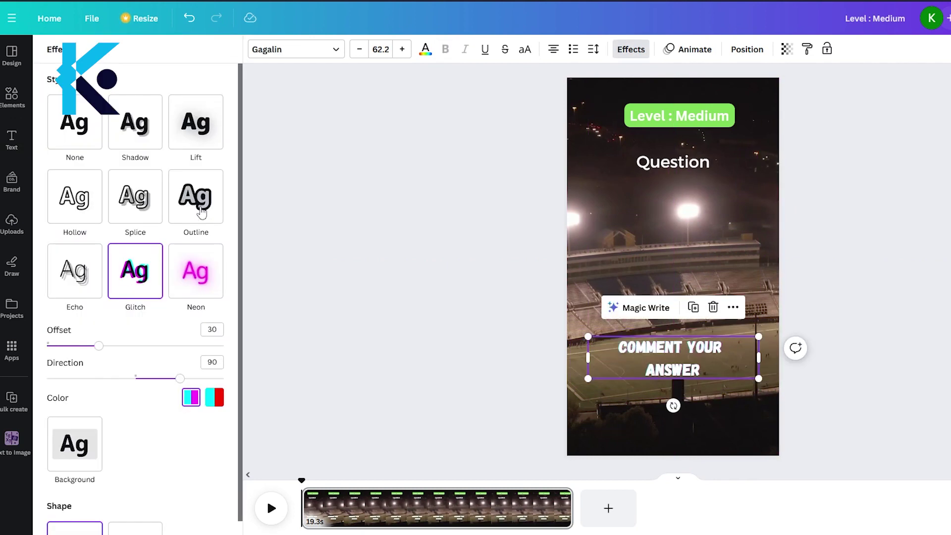
- Give the caption a red Outline effect
left_click(201, 212)
scroll(153, 436, "down", 1)
left_click_drag(90, 263, 121, 272)
left_click(215, 283)
left_click(62, 500)
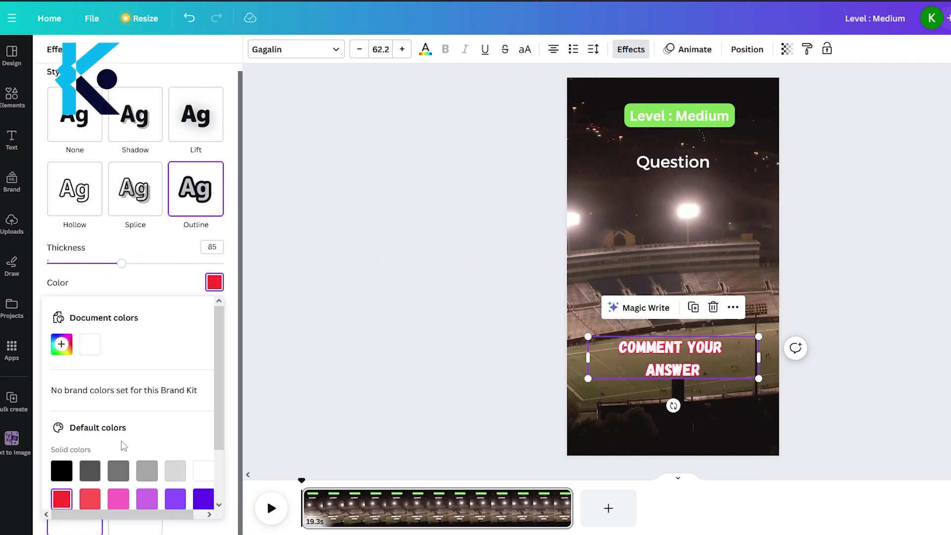
- Duplicate the Question text, move the copy just below it and retype it as 'Answer'
left_click(258, 364)
left_click(693, 164)
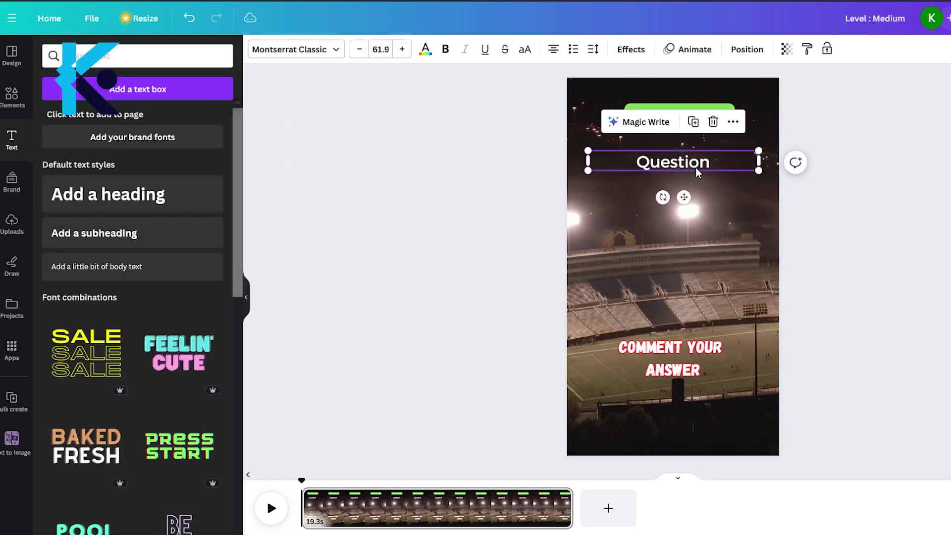
right_click(697, 171)
left_click(742, 254)
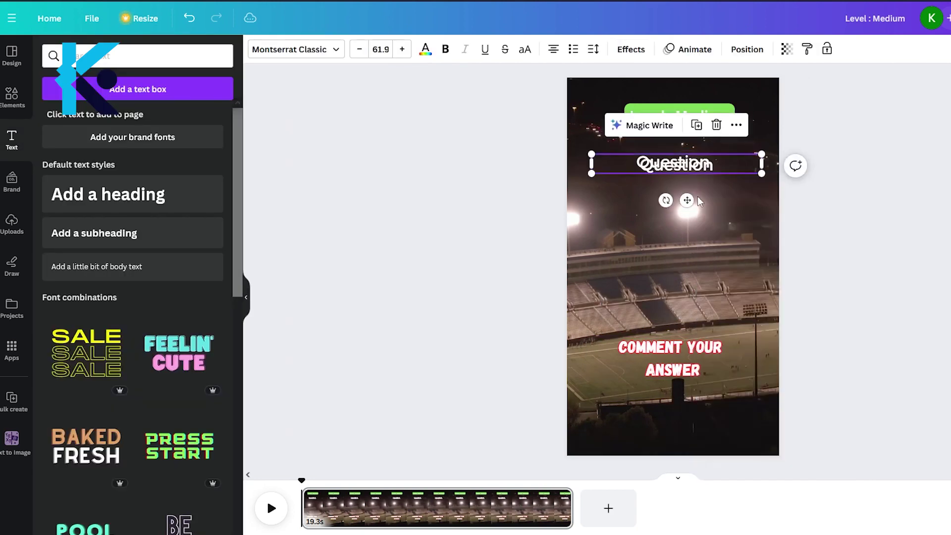
left_click_drag(695, 174, 693, 210)
double_click(680, 202)
type("Answer")
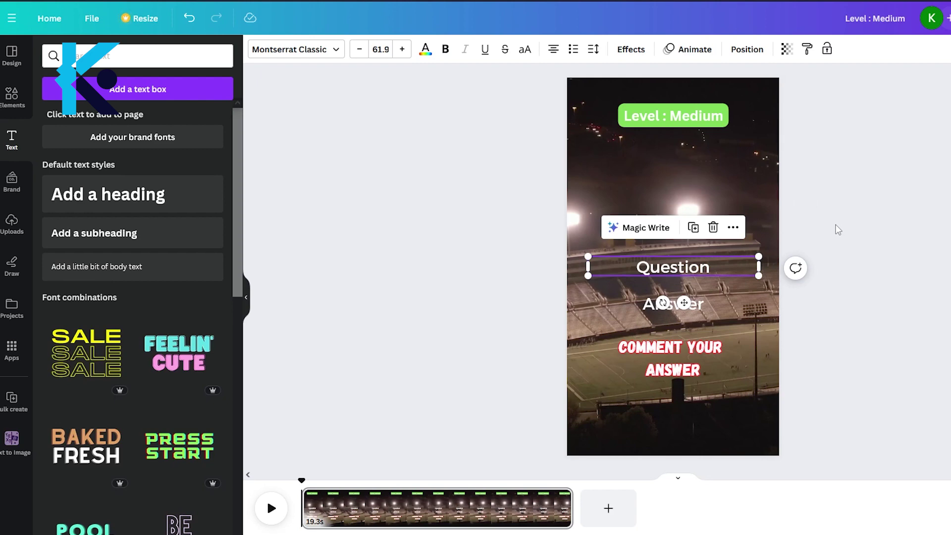
left_click(837, 229)
- Search Google for 'cristiano ronaldo png'
left_click(510, 272)
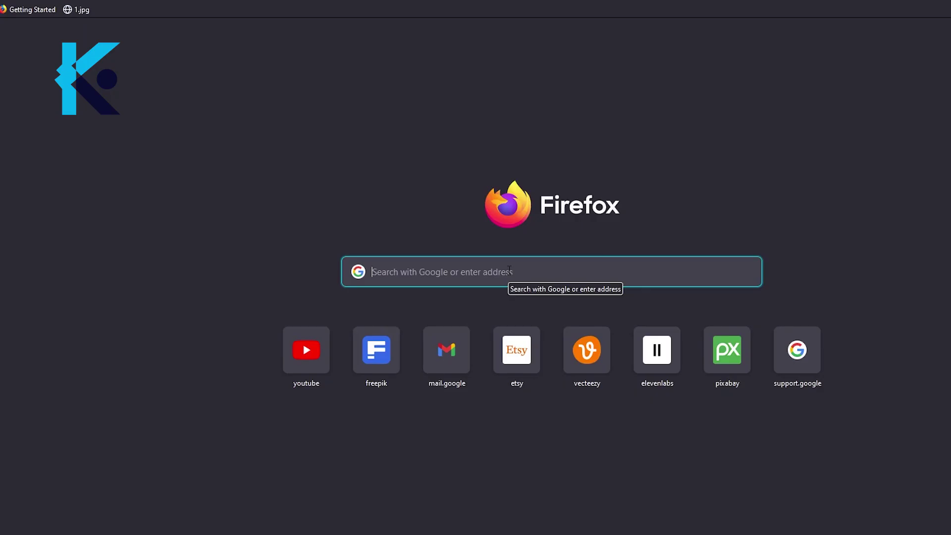
type("criti")
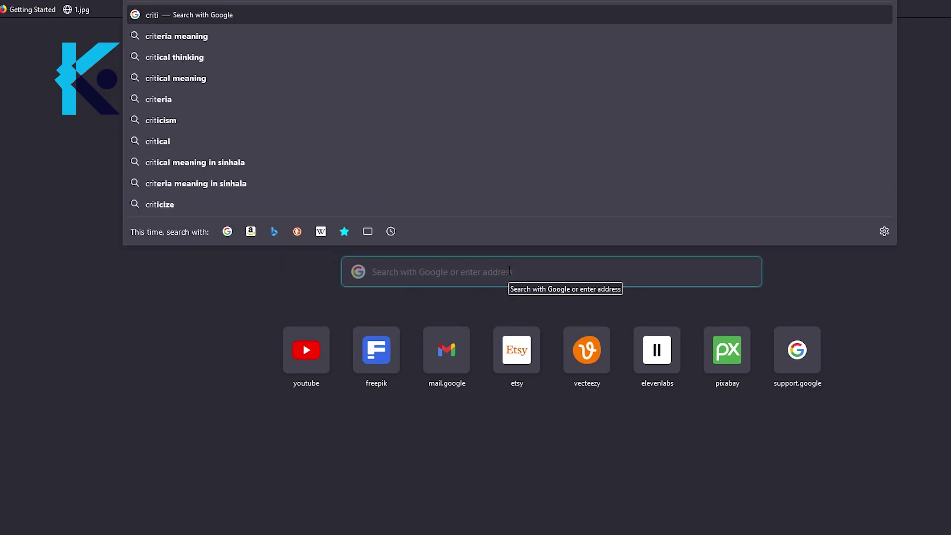
type("ano ro")
key("Down")
type("c")
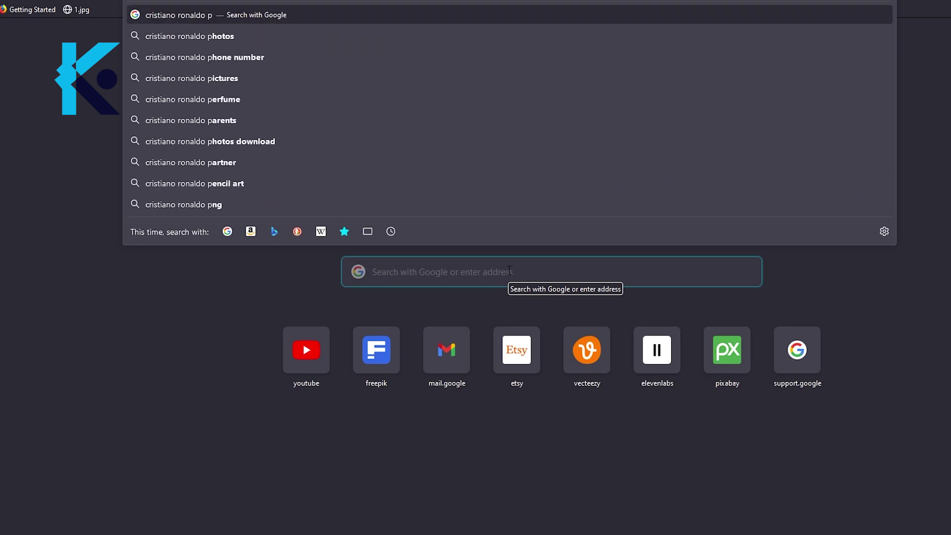
key("Escape")
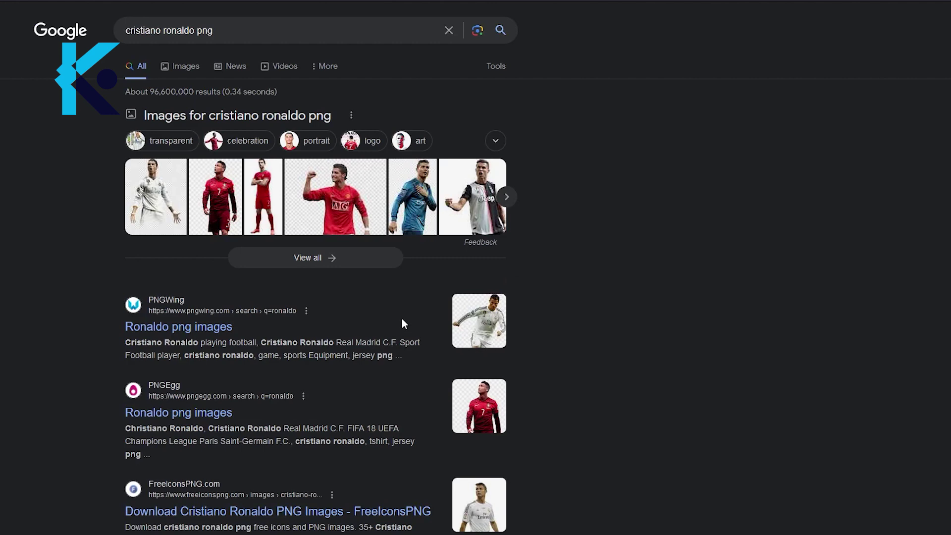
- Add the Ronaldo cut-out to the design, shrunk and moved above the Question text
left_click(192, 70)
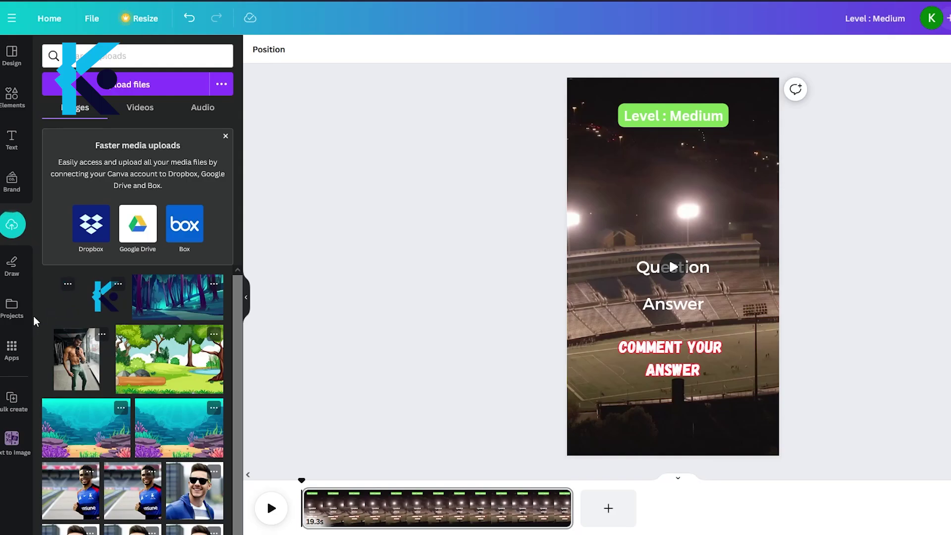
left_click(54, 302)
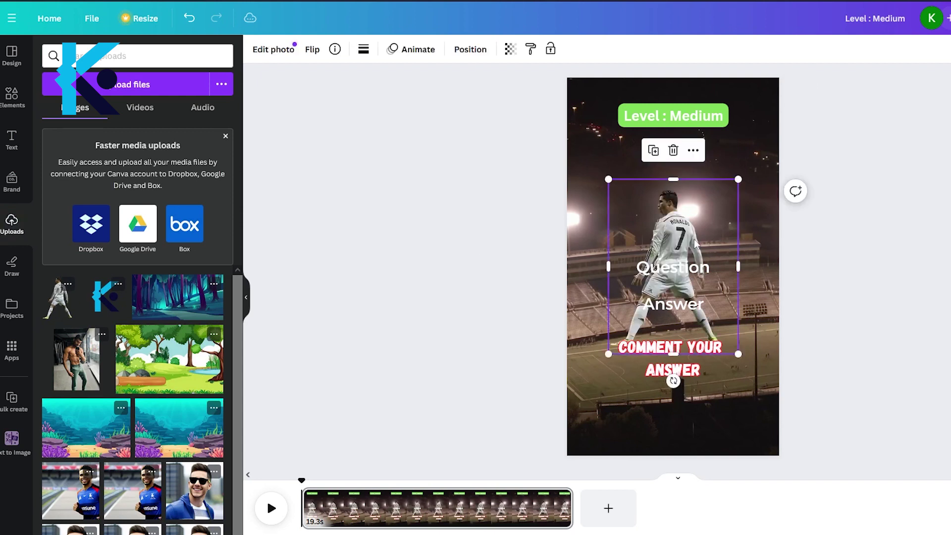
left_click_drag(686, 254, 693, 207)
left_click_drag(745, 308, 703, 262)
left_click(827, 290)
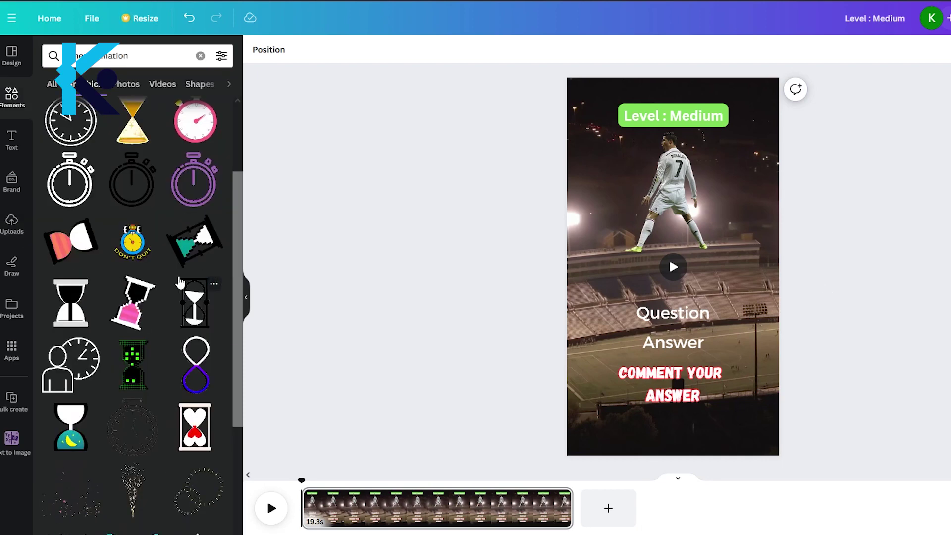
- Add the Don't quit stopwatch sticker, shrink it and centre it between Ronaldo and Question
scroll(133, 298, "up", 1)
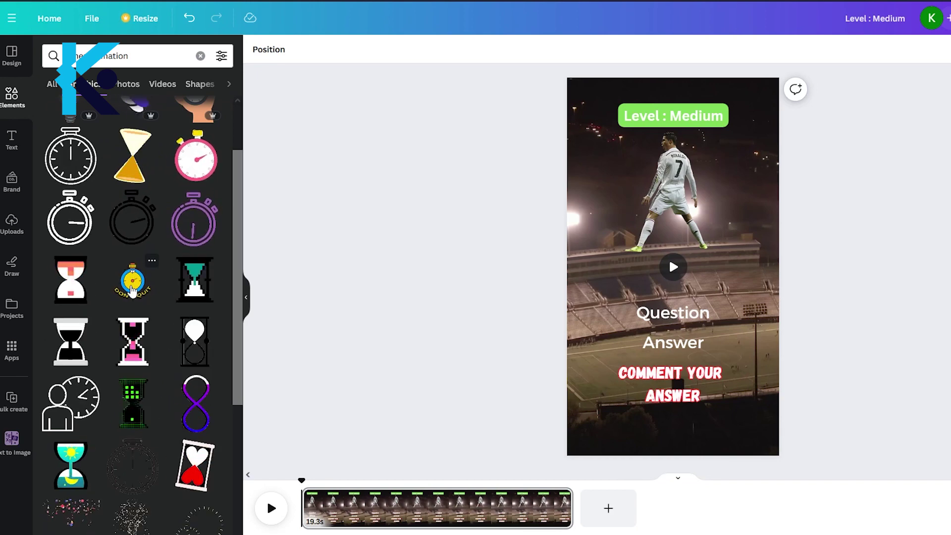
left_click(132, 290)
left_click_drag(676, 253, 676, 223)
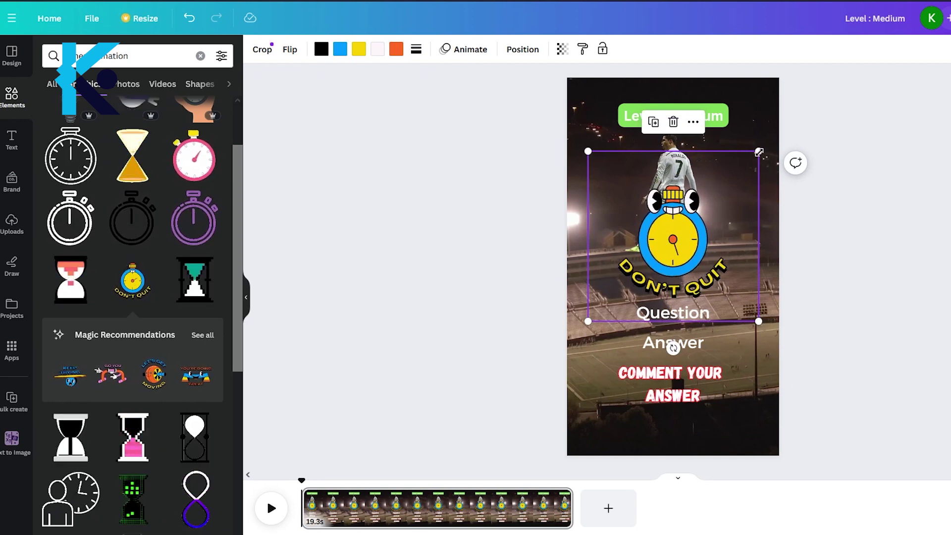
left_click_drag(759, 154, 699, 236)
left_click_drag(650, 283, 685, 280)
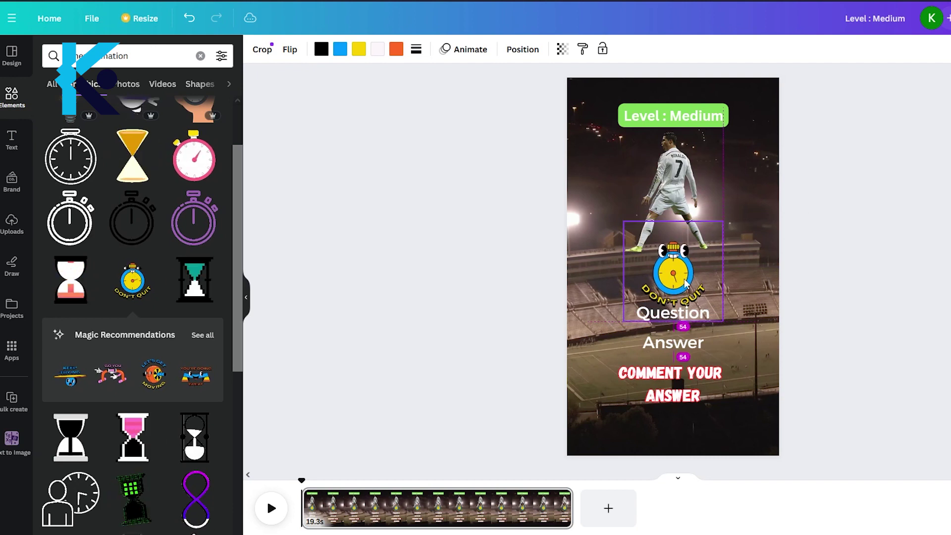
left_click_drag(723, 221, 692, 252)
left_click_drag(657, 287, 672, 274)
left_click(886, 226)
left_click(673, 198)
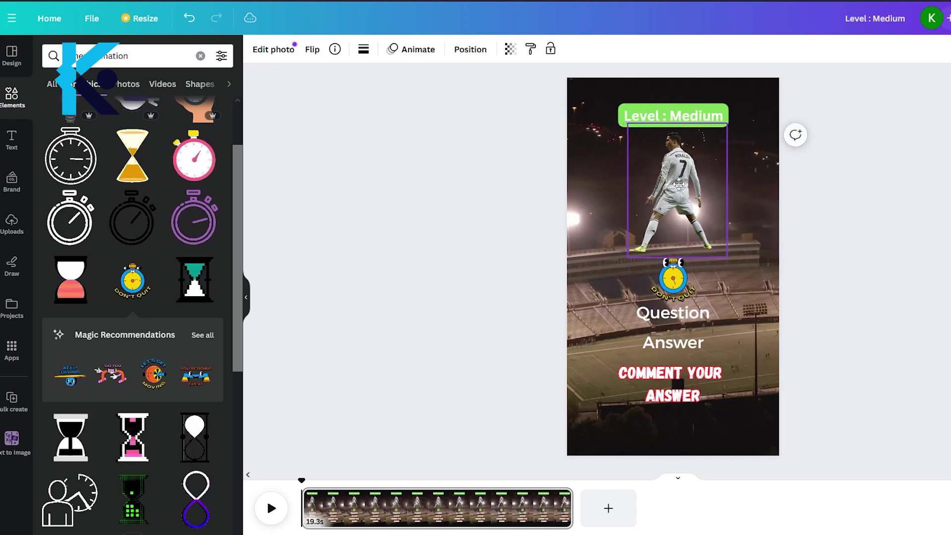
key("Escape")
- Shorten the Question text's timeline bar so it lasts 6 seconds
right_click(702, 319)
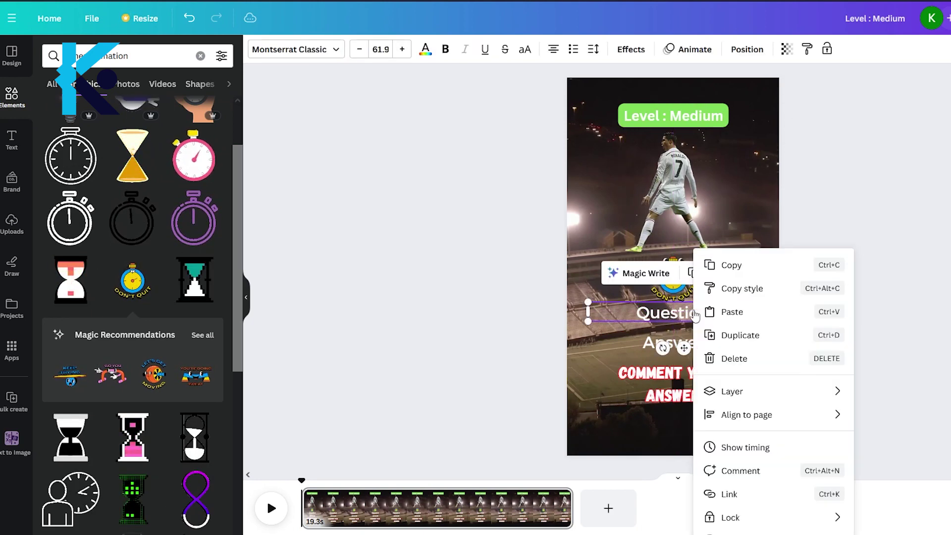
left_click(744, 446)
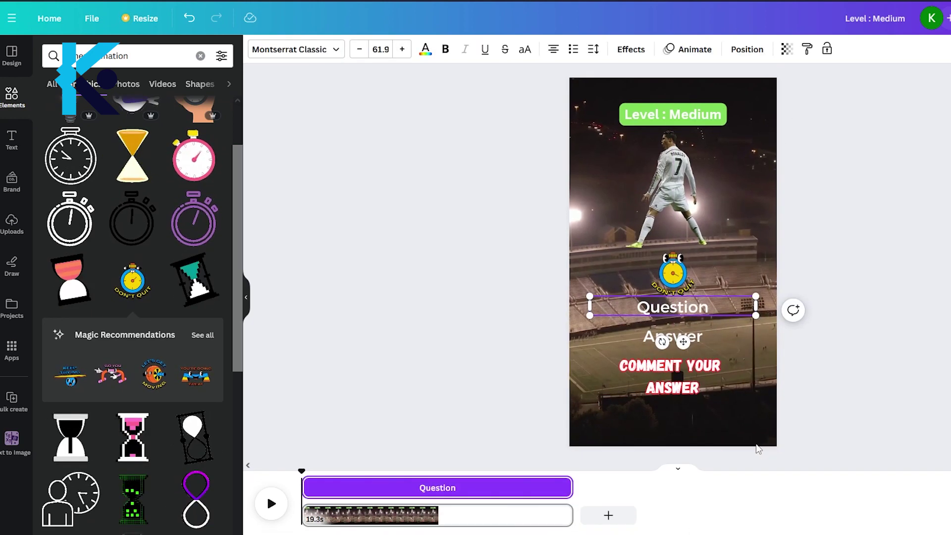
left_click_drag(565, 482, 356, 487)
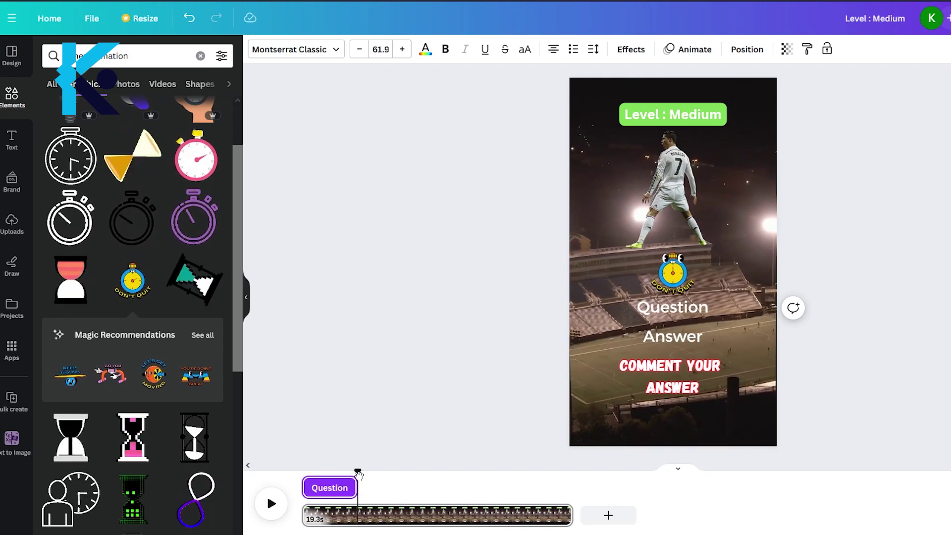
- Trim the stopwatch's timing bar so it appears only briefly, then rewind the preview
right_click(668, 274)
left_click(790, 492)
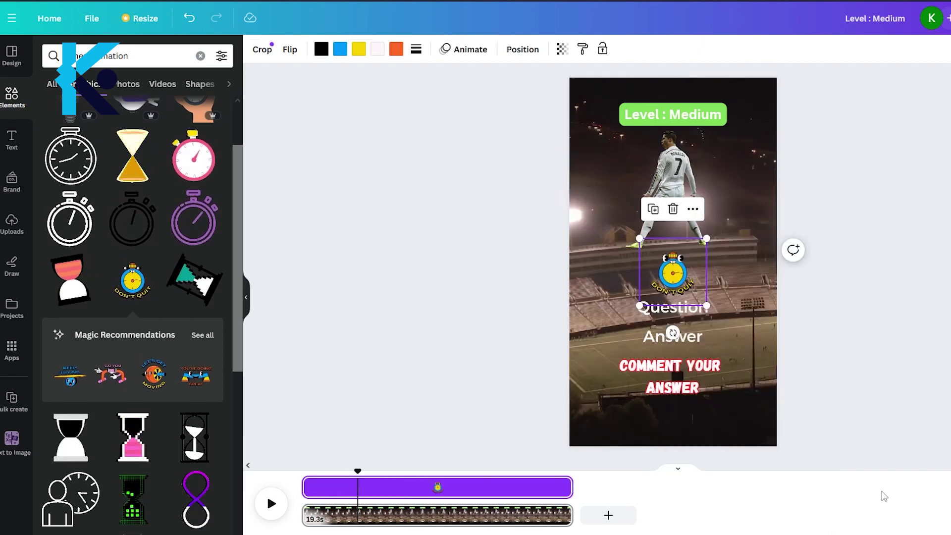
mouse_move(303, 487)
left_mouse_down()
mouse_move(323, 487)
mouse_move(303, 486)
left_mouse_up()
left_click_drag(568, 487, 350, 475)
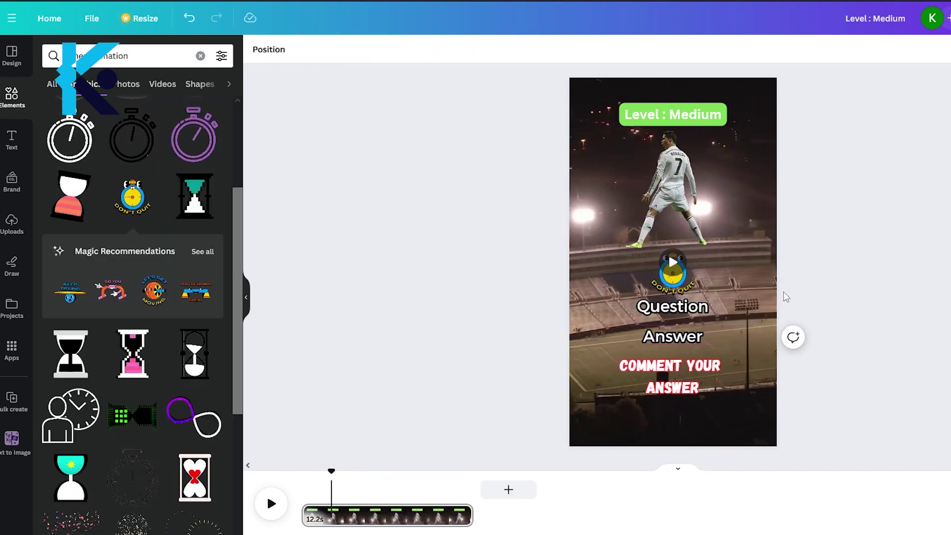
left_click(784, 251)
left_click(881, 252)
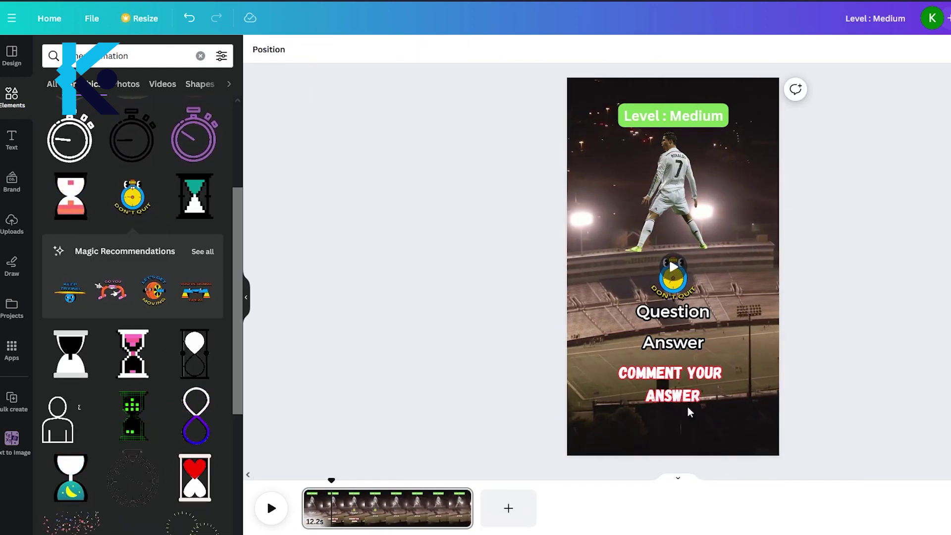
left_click_drag(334, 479, 360, 482)
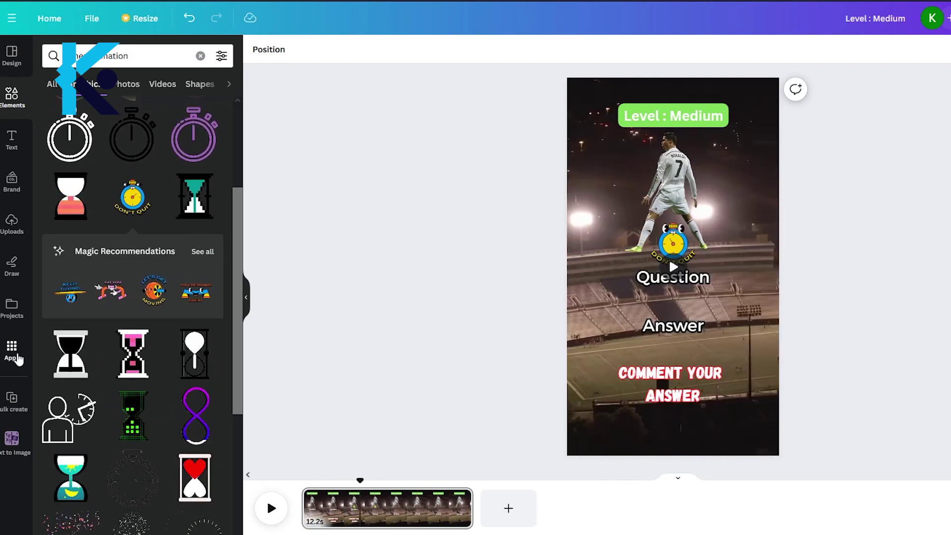
- Start Bulk create from Apps using manual data entry
left_click(11, 349)
scroll(214, 313, "down", 4)
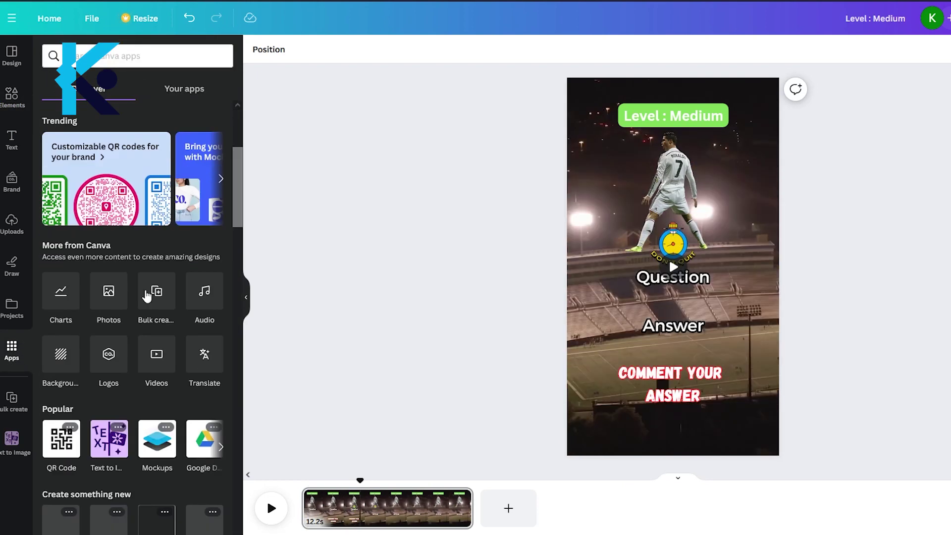
left_click(152, 292)
left_click(148, 319)
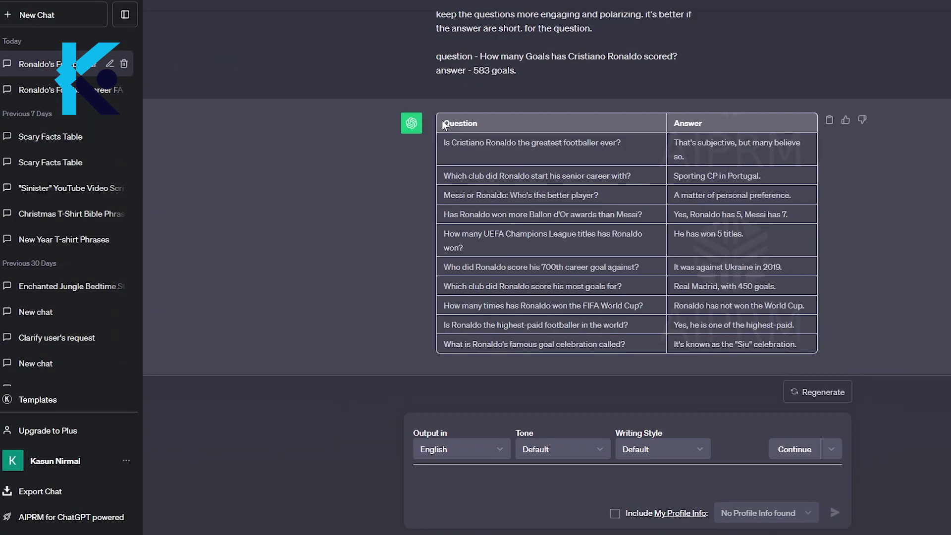
- Copy the whole question-and-answer table from ChatGPT
left_click_drag(443, 123, 797, 346)
right_click(798, 344)
left_click(828, 356)
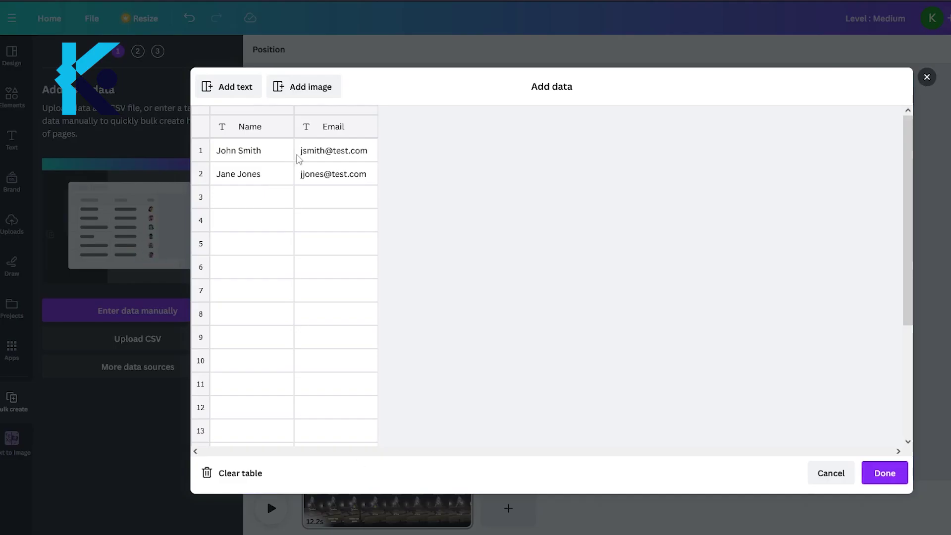
- Paste the Ronaldo question-and-answer table over the sample rows and confirm with Done
right_click(262, 151)
left_click(274, 129)
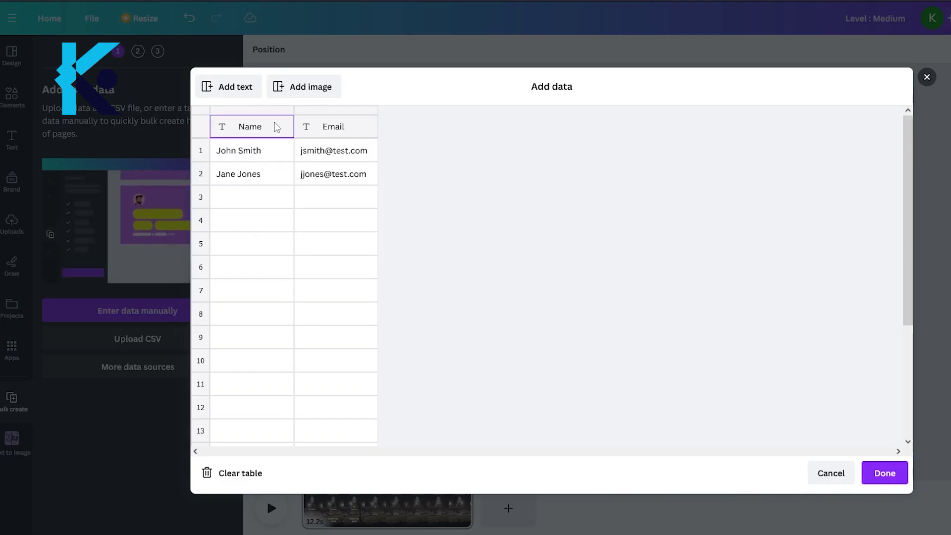
key("ctrl+v")
left_click(885, 473)
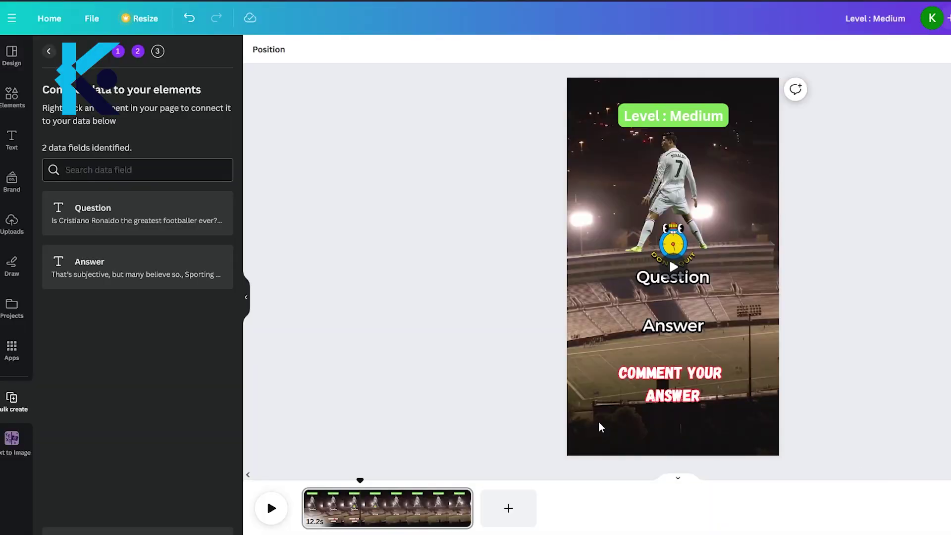
- Connect the Question text to the Question field and the Answer text to Answer
left_click(692, 286)
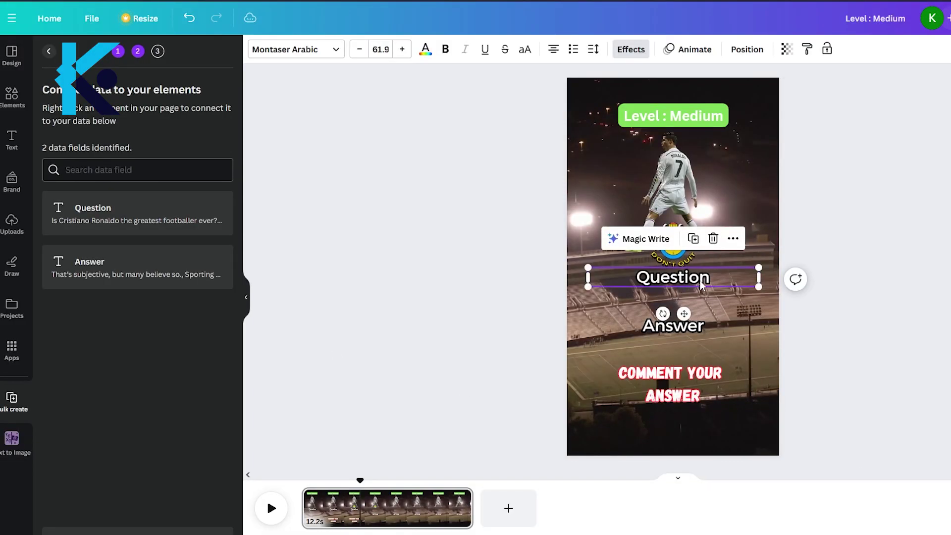
right_click(701, 284)
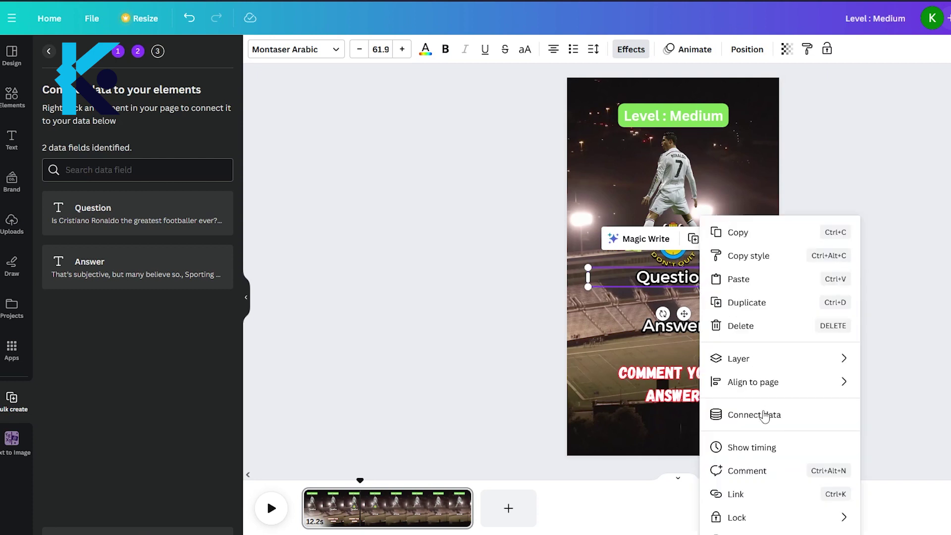
left_click(765, 415)
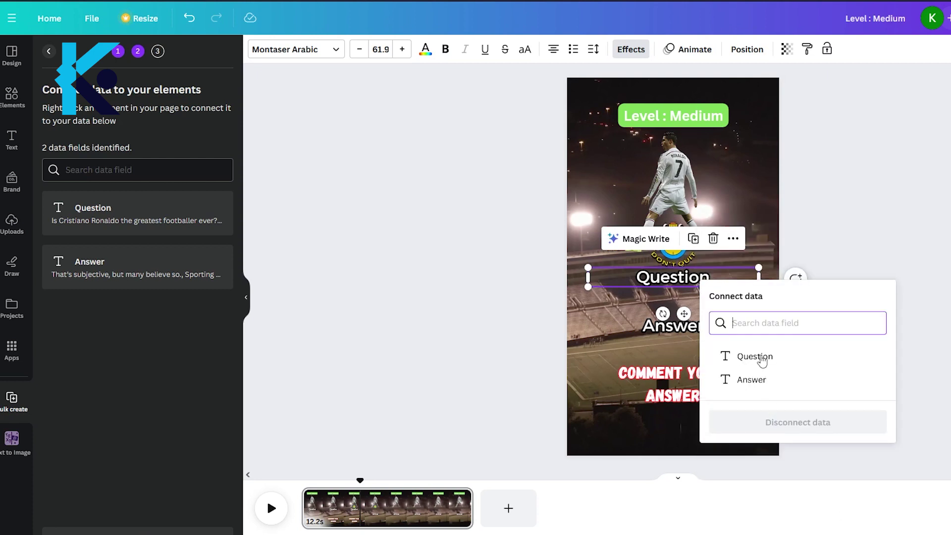
left_click(754, 357)
left_click(686, 331)
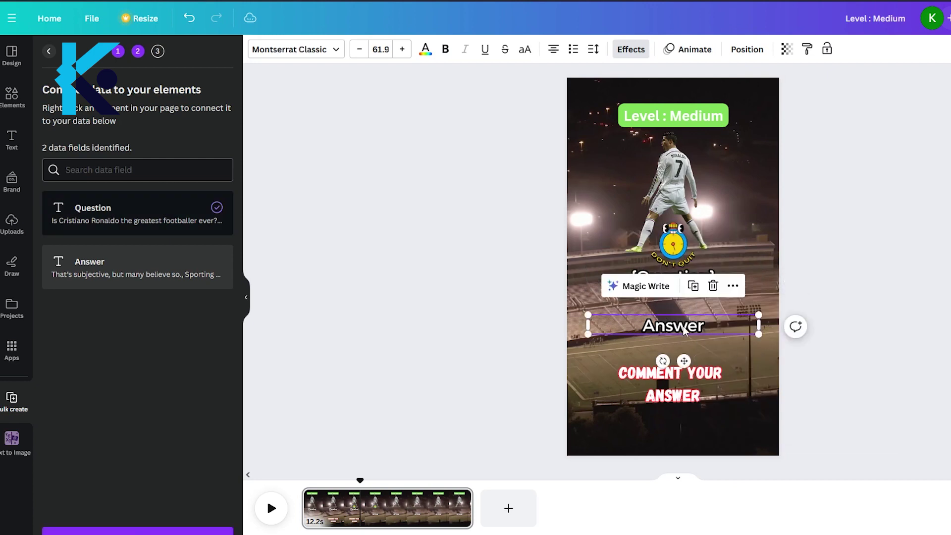
right_click(686, 331)
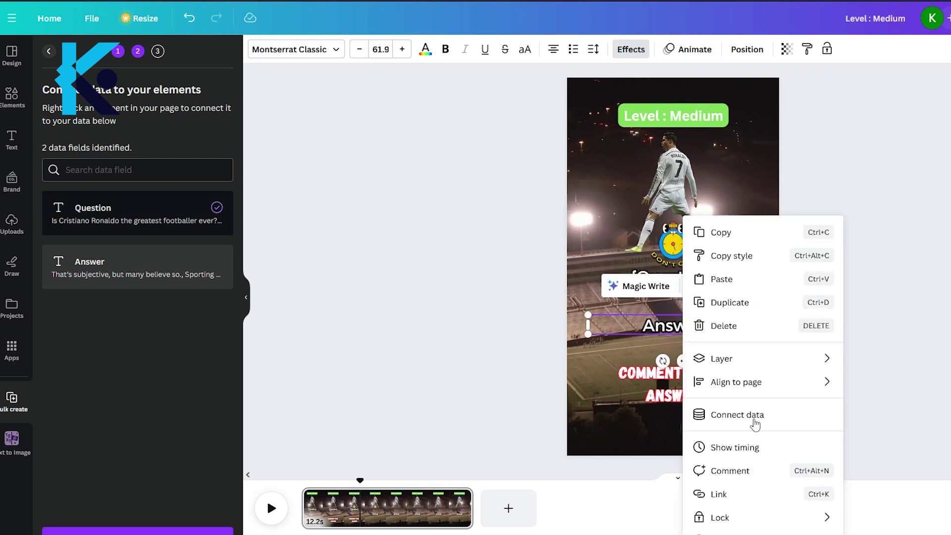
left_click(755, 416)
left_click(735, 426)
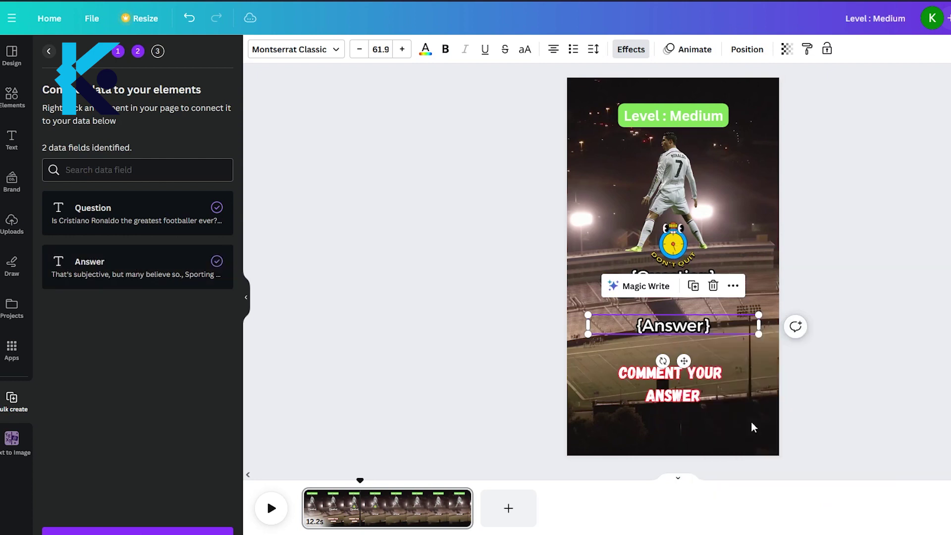
- Move the {Answer} text up to sit just under {Question}
left_click(876, 367)
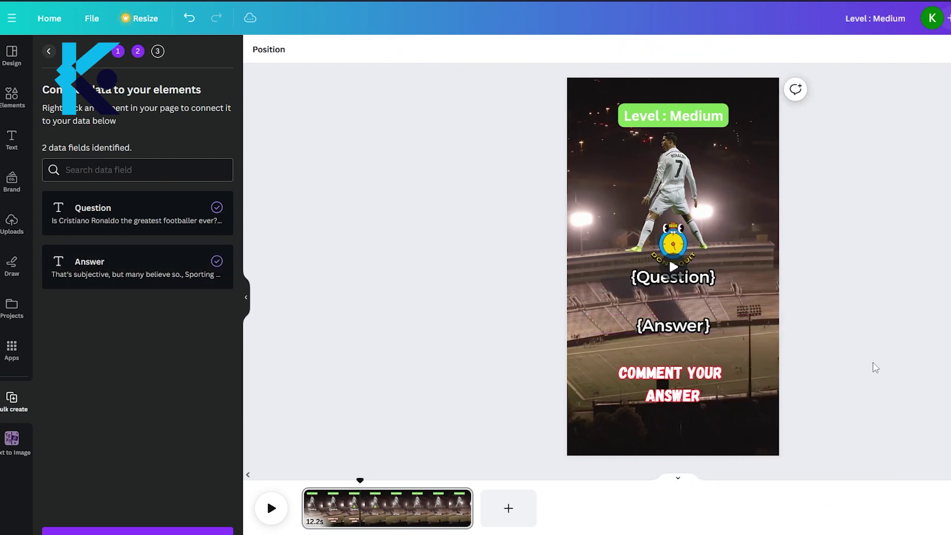
left_click(695, 331)
left_click_drag(696, 331, 695, 279)
key("Escape")
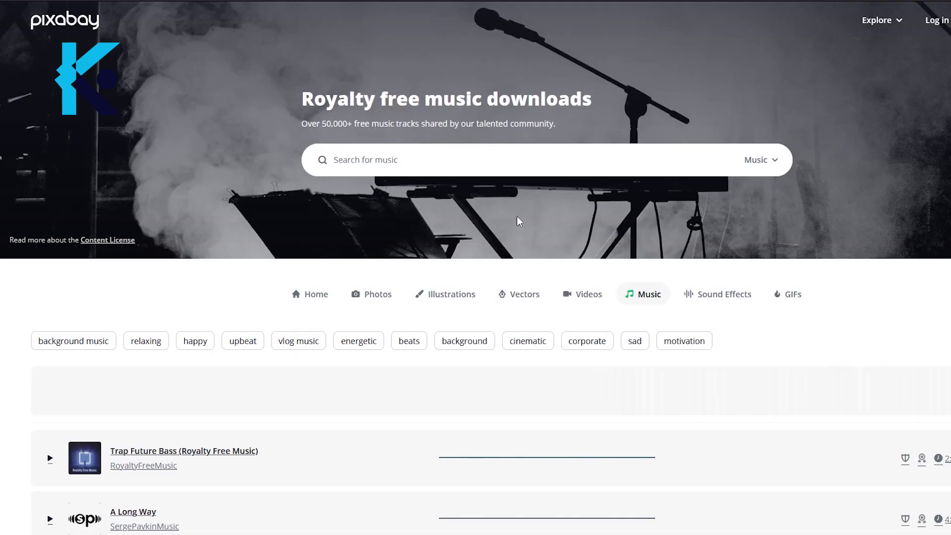
scroll(516, 215, "down", 10)
scroll(518, 222, "down", 4)
scroll(518, 223, "up", 8)
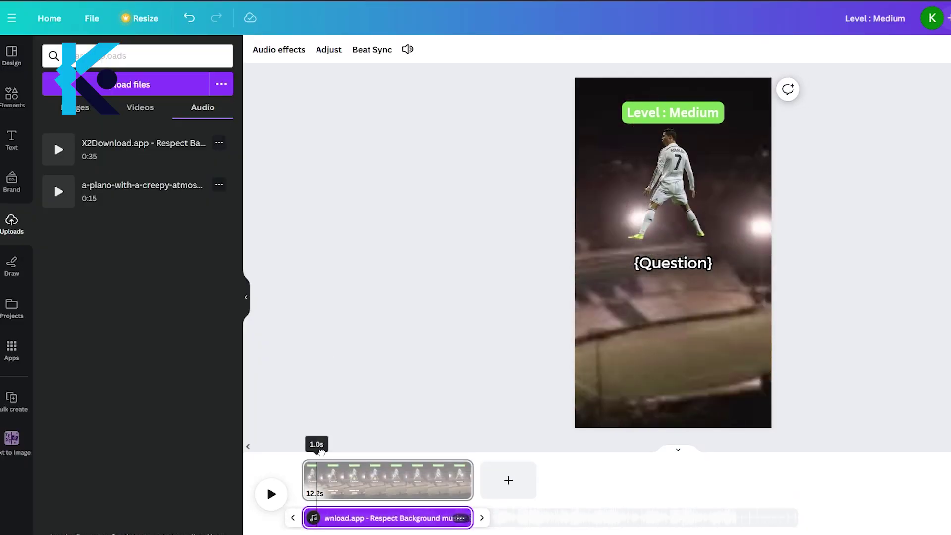
- Play the video preview with its background music
key("space")
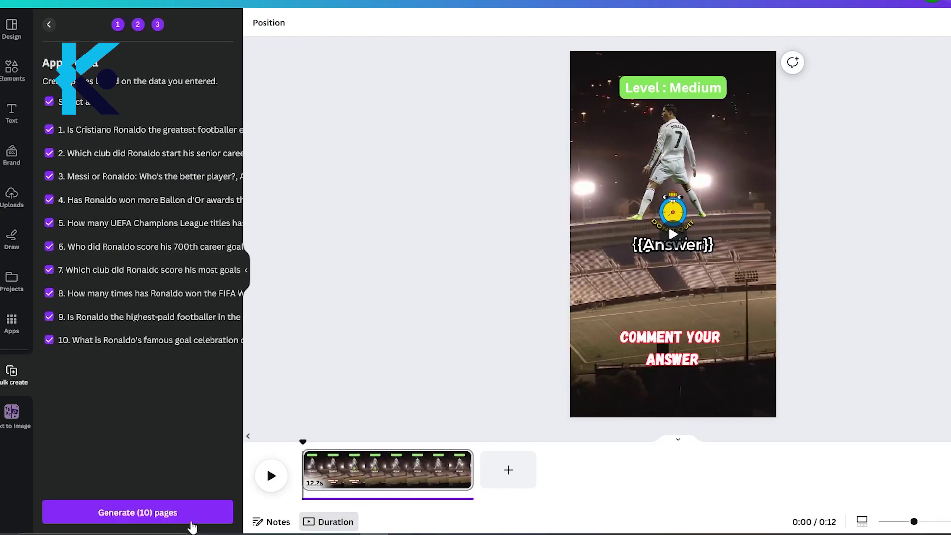
- Generate the ten Ronaldo quiz pages from the data
left_click(179, 524)
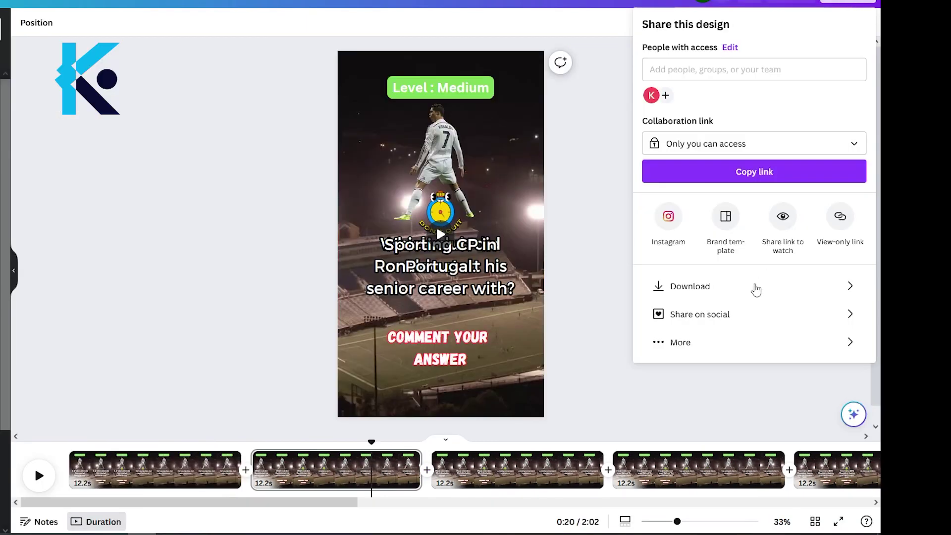
- Download all 10 pages as separate 1080p MP4 video files
left_click(756, 290)
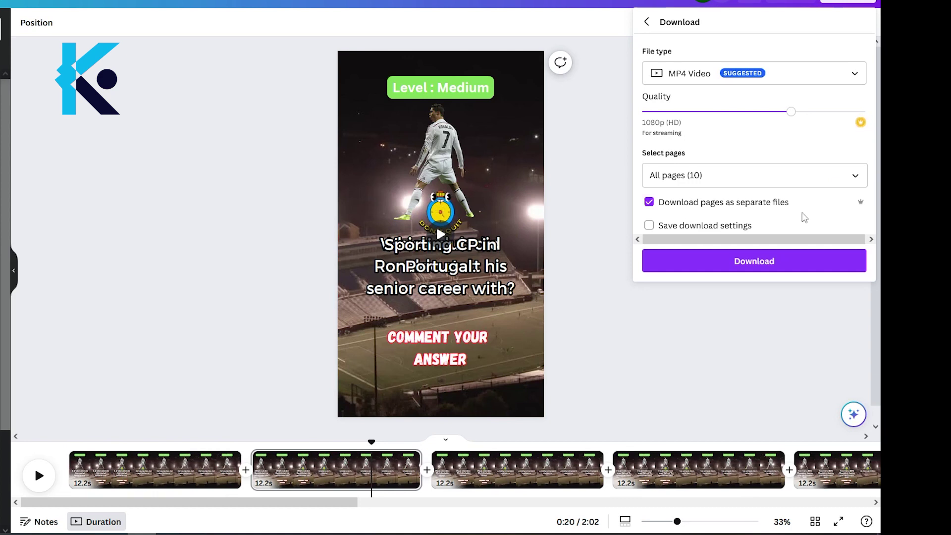
left_click(751, 265)
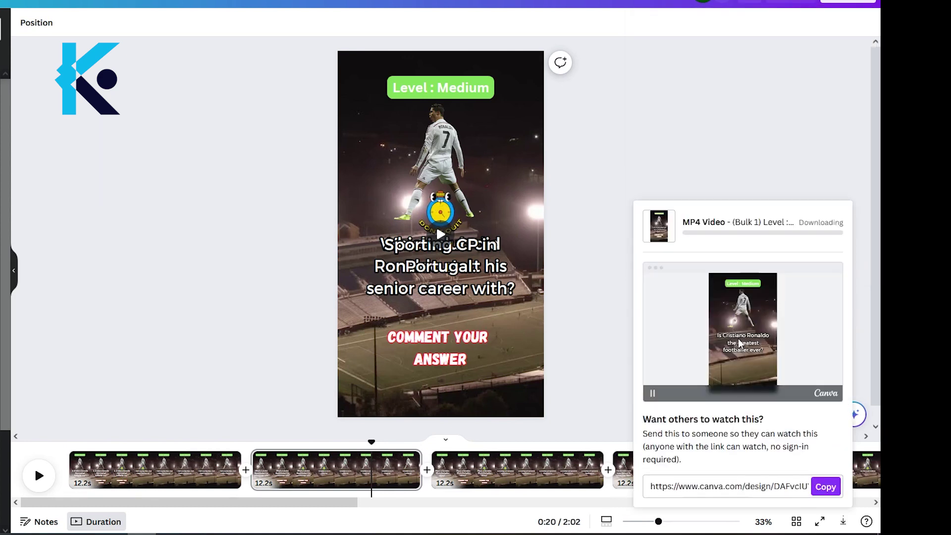